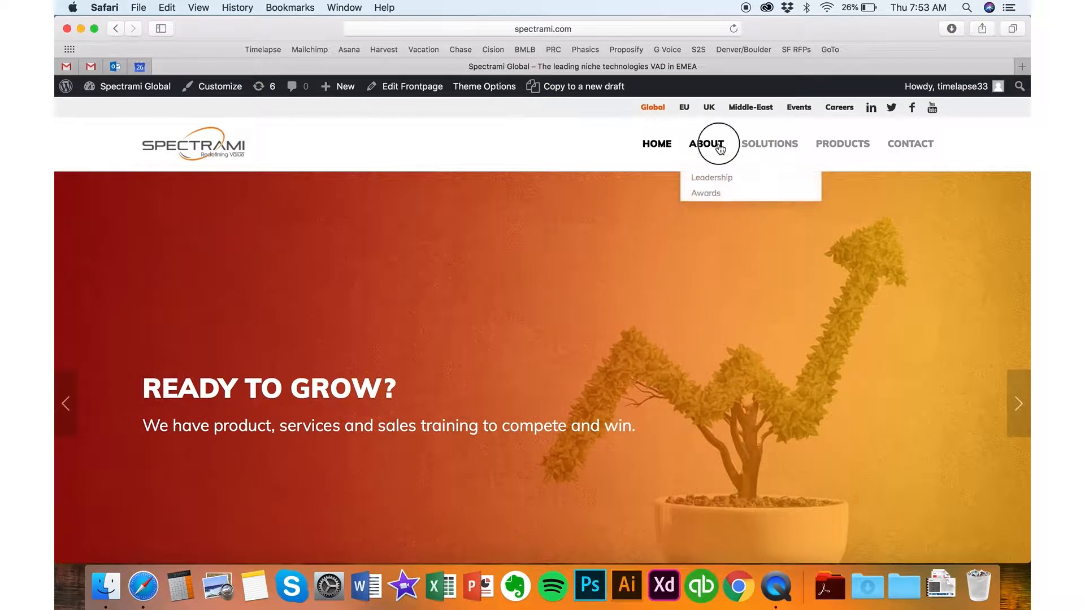
# - Open the site's About page and look through its banner, company text and testimonial section
pyautogui.click(705, 146)
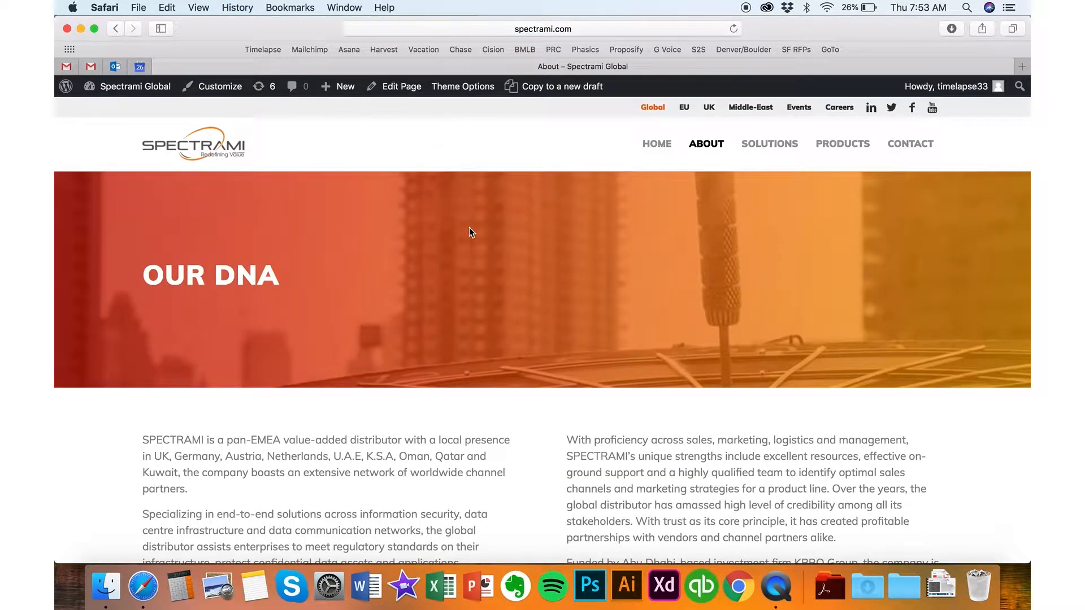
pyautogui.scroll(-3, 557, 329)
pyautogui.scroll(-5, 535, 393)
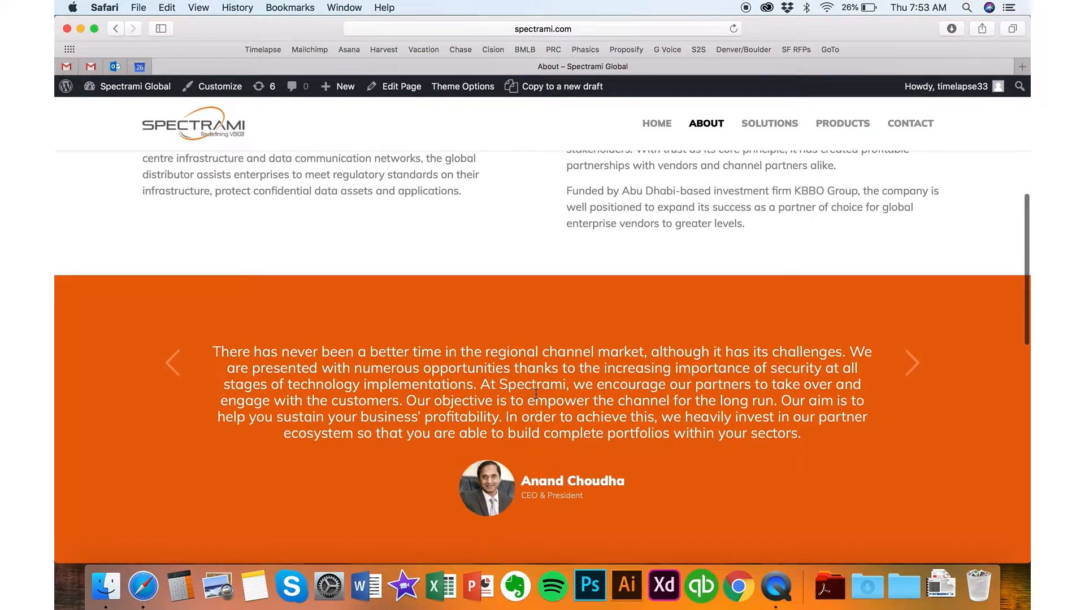
pyautogui.scroll(-3, 534, 335)
pyautogui.scroll(8, 569, 317)
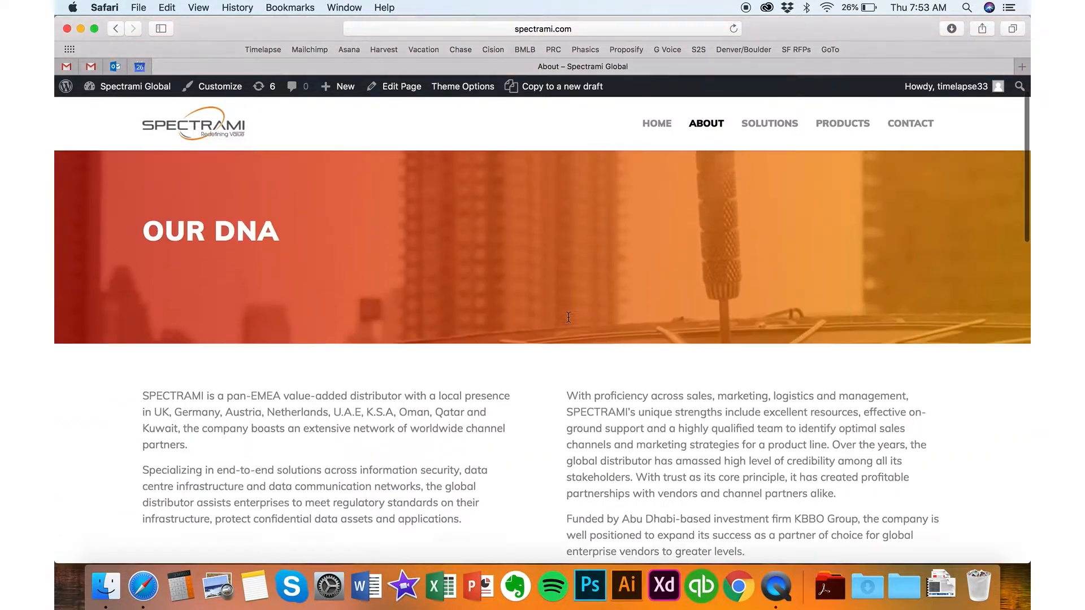
pyautogui.scroll(2, 569, 318)
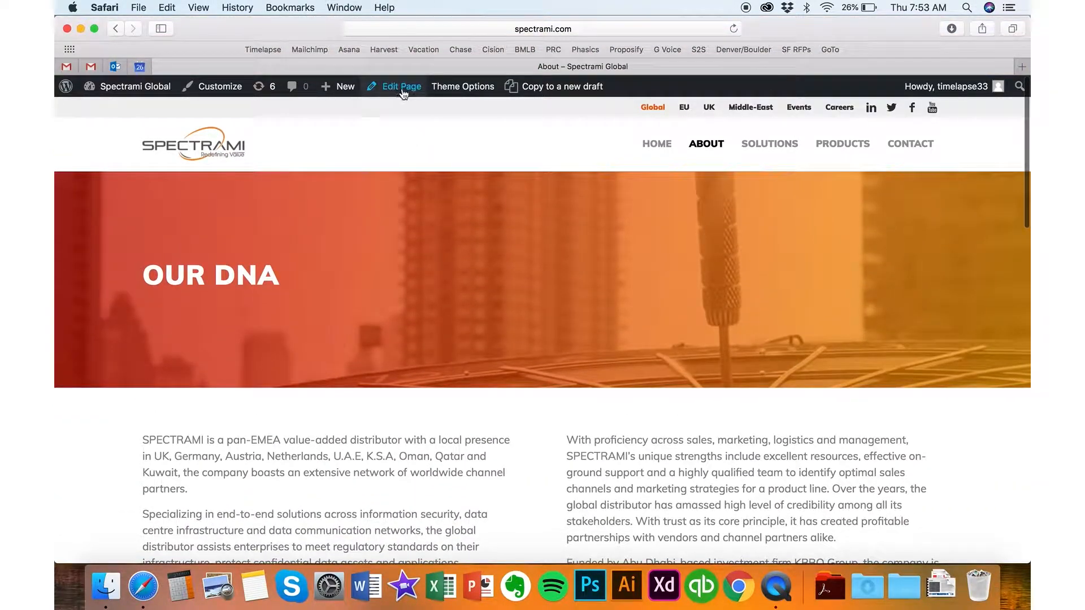
# - Open the About page for editing and review its sections in the Avia Layout Builder
pyautogui.click(402, 89)
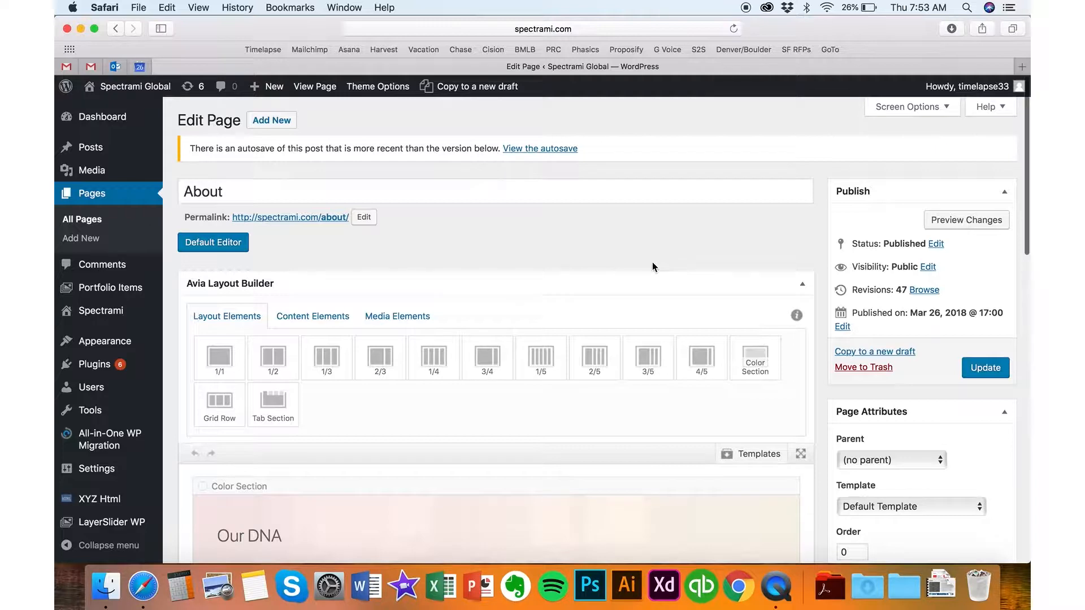
pyautogui.scroll(-10, 652, 262)
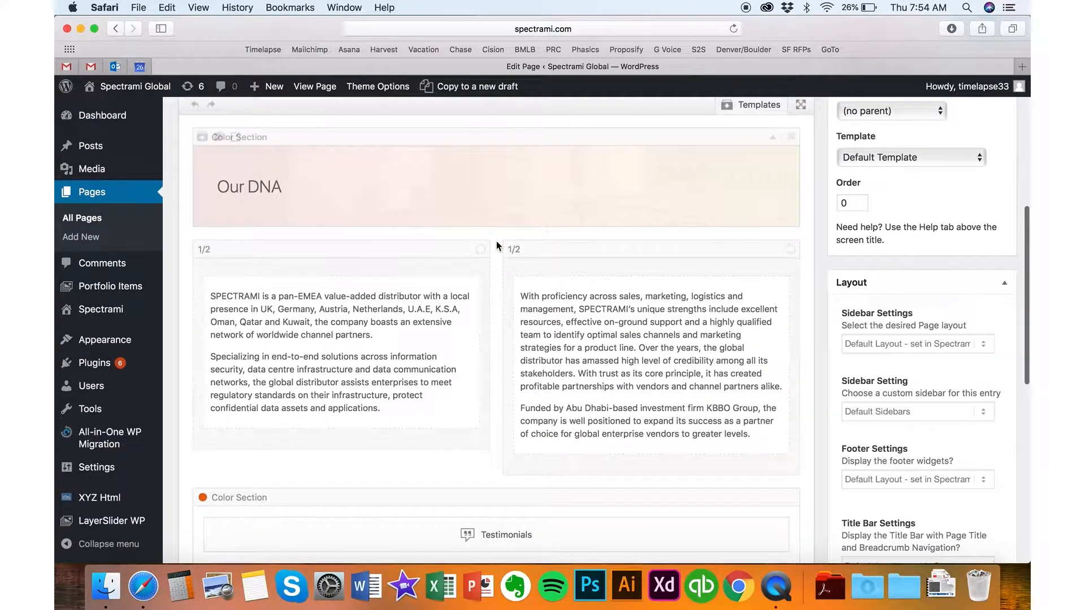
pyautogui.scroll(2, 497, 244)
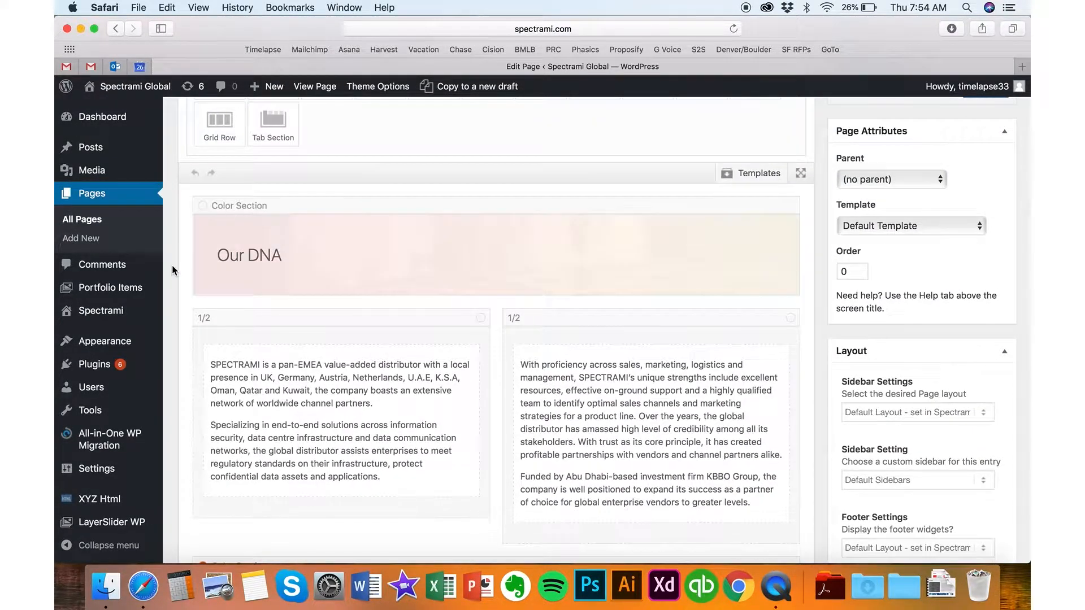
pyautogui.scroll(-5, 184, 263)
pyautogui.scroll(-10, 184, 264)
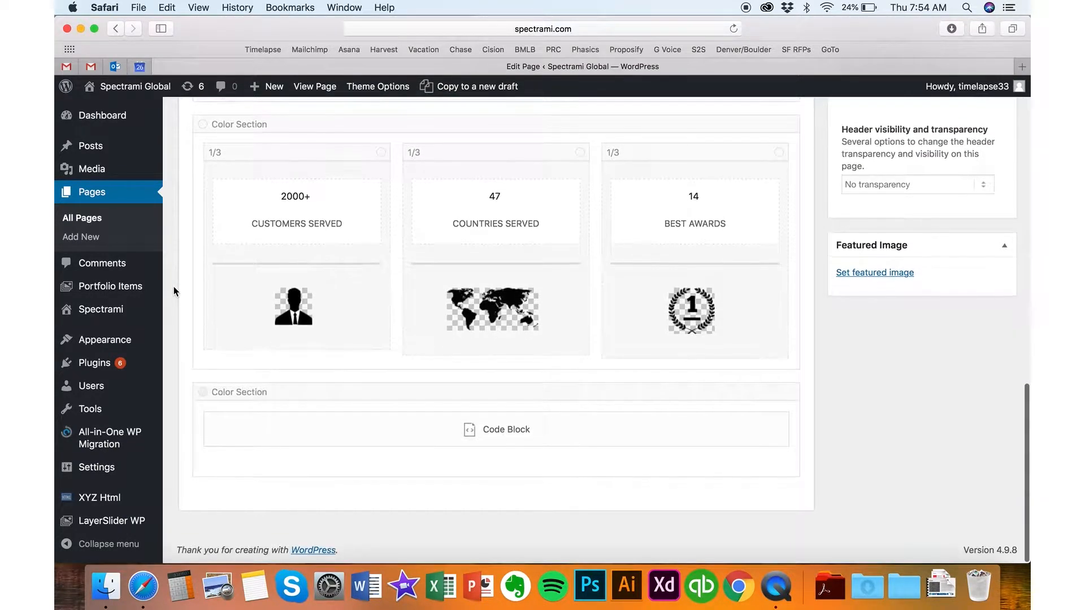
# - View the content of the first half-width text block under Our DNA, then close it without saving
pyautogui.scroll(15, 174, 287)
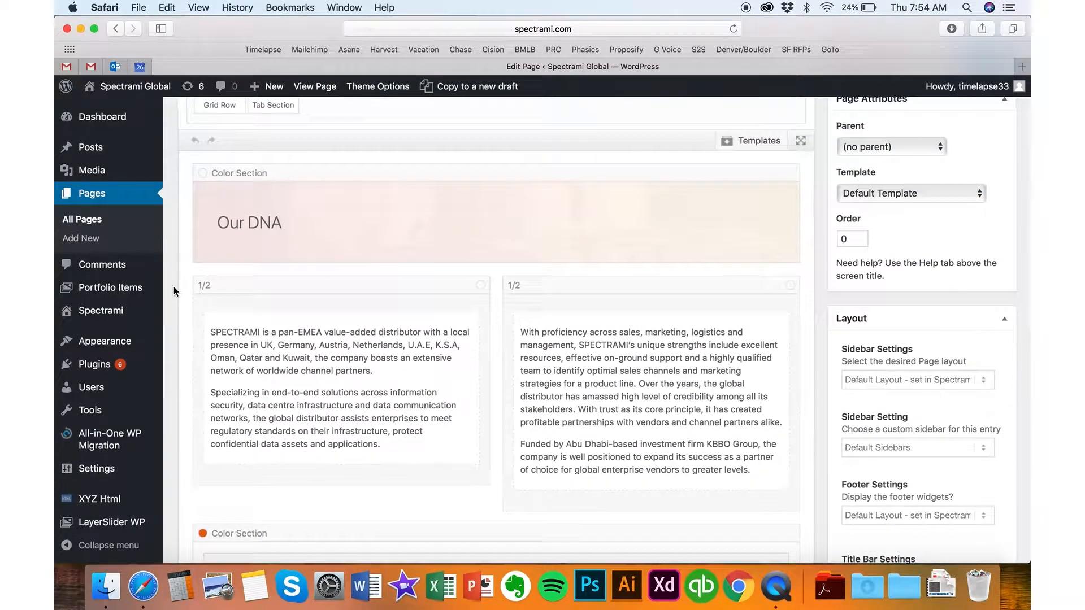
pyautogui.click(292, 356)
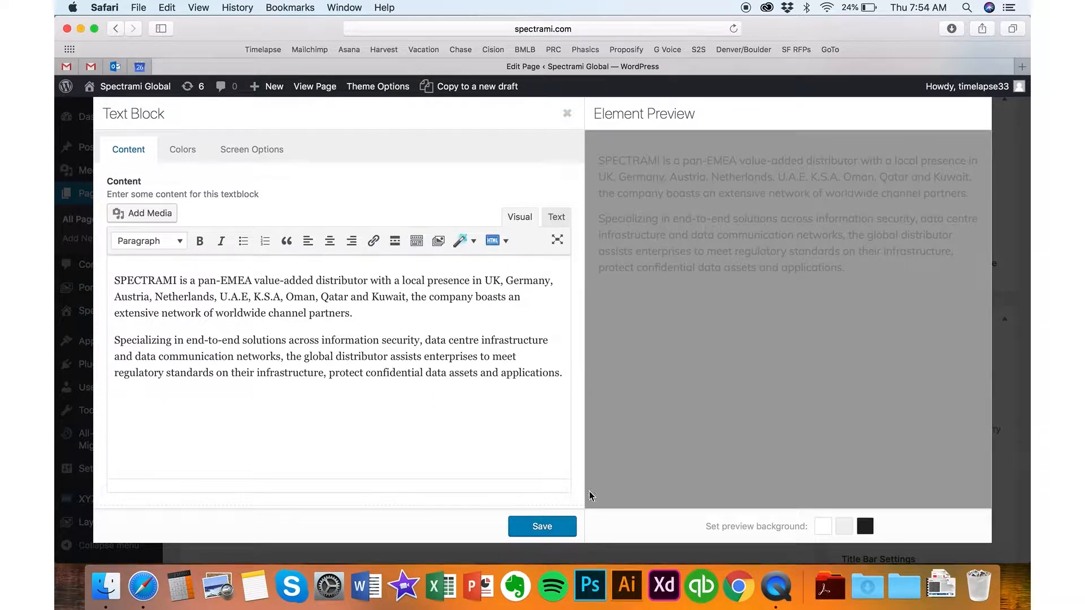
pyautogui.click(567, 113)
# - Preview the About page's changes in a separate tab, then return to the page editor
pyautogui.scroll(5, 878, 259)
pyautogui.scroll(3, 879, 259)
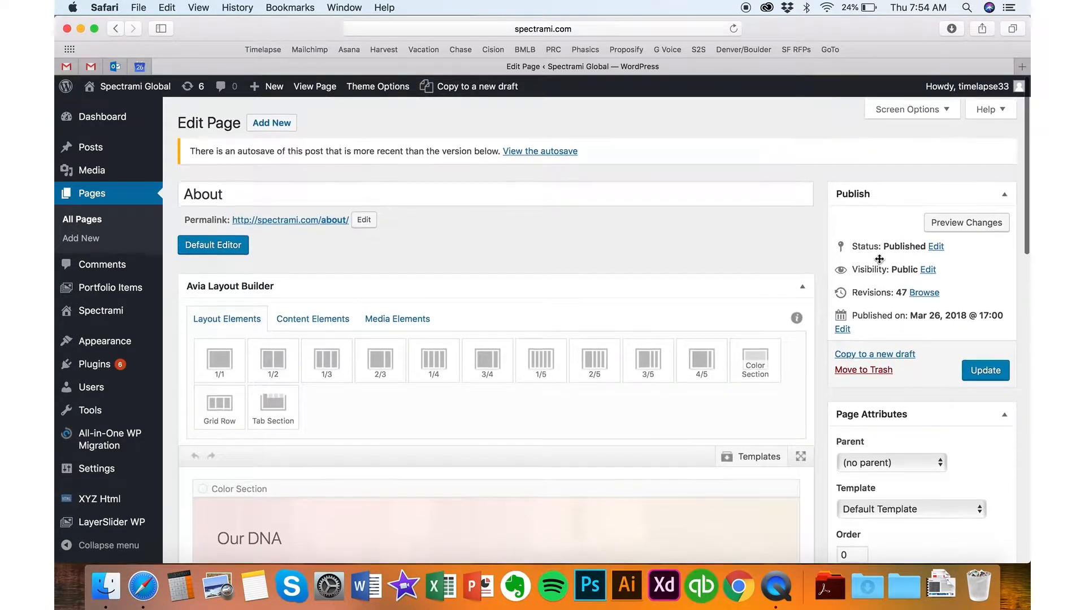
pyautogui.click(954, 222)
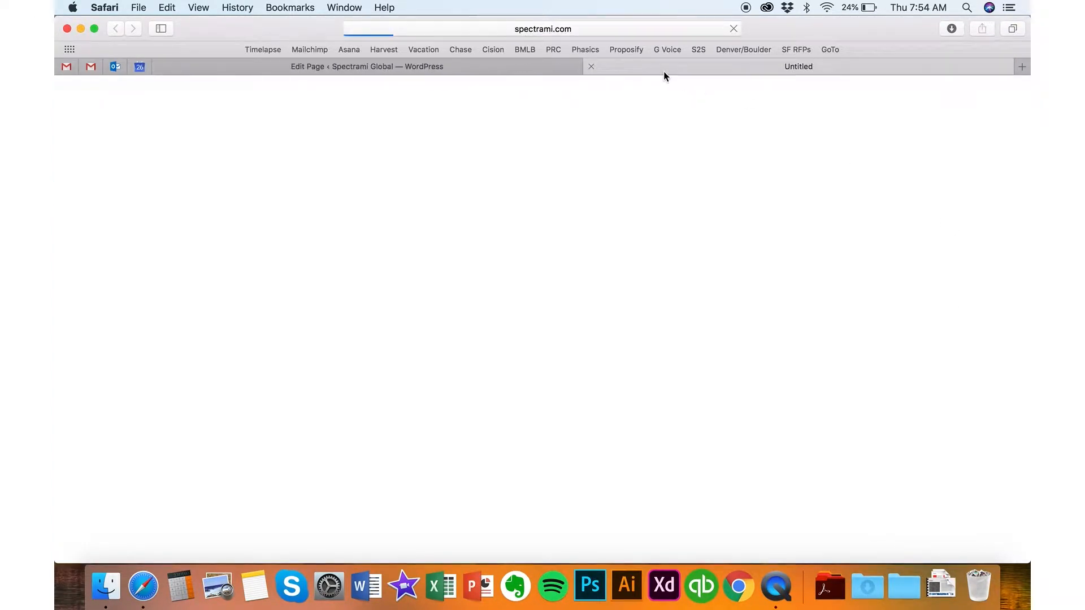
pyautogui.scroll(-2, 537, 316)
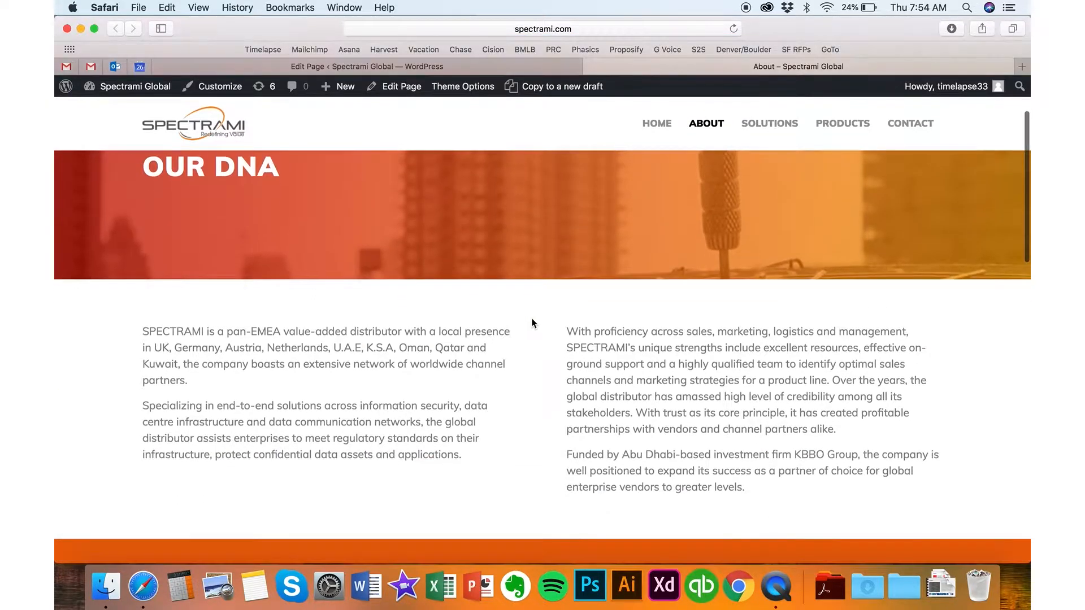
pyautogui.scroll(2, 534, 385)
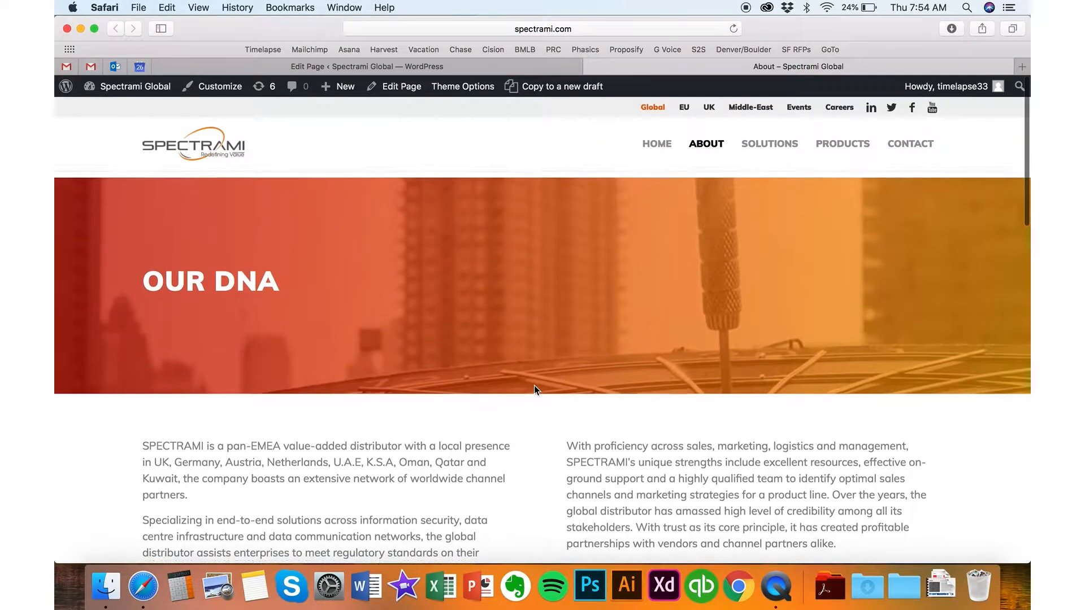
pyautogui.click(550, 69)
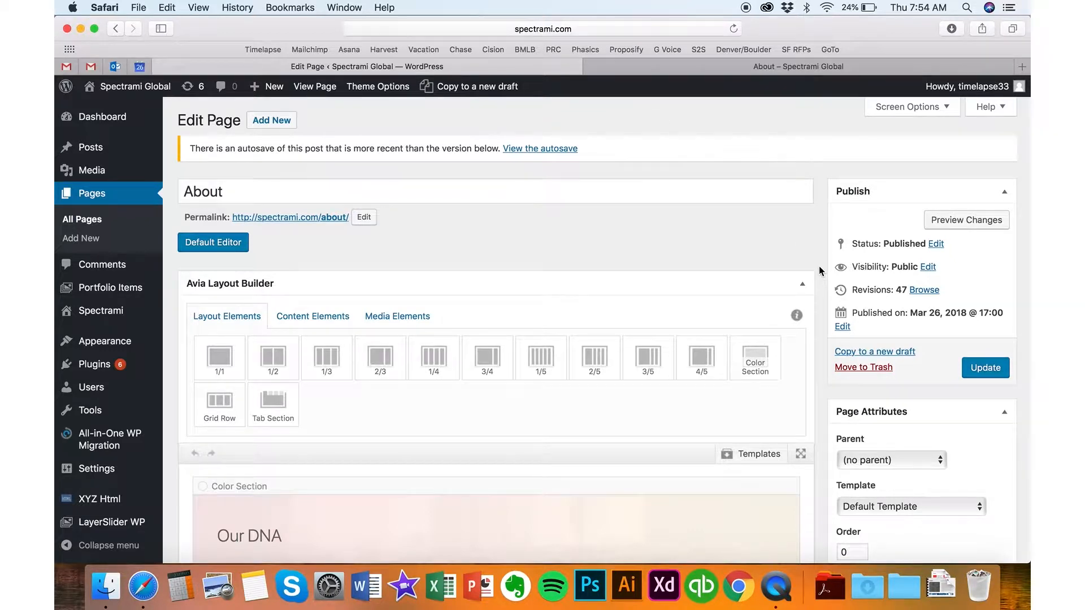
# - View the settings of the CUSTOMERS SERVED animated number, then close them without saving
pyautogui.scroll(-5, 820, 271)
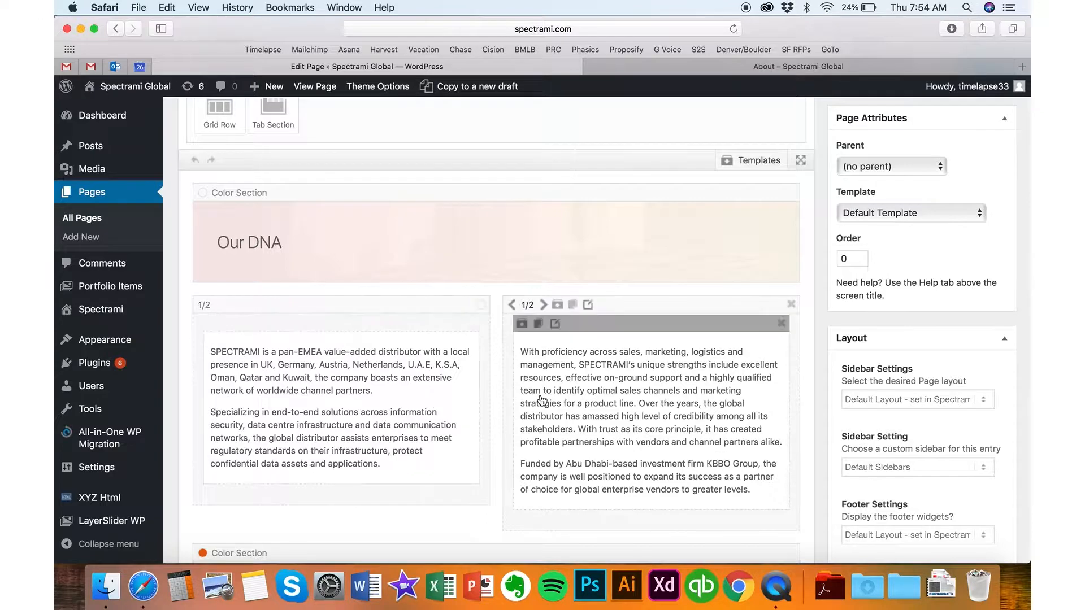
pyautogui.scroll(-6, 496, 336)
pyautogui.scroll(-2, 497, 335)
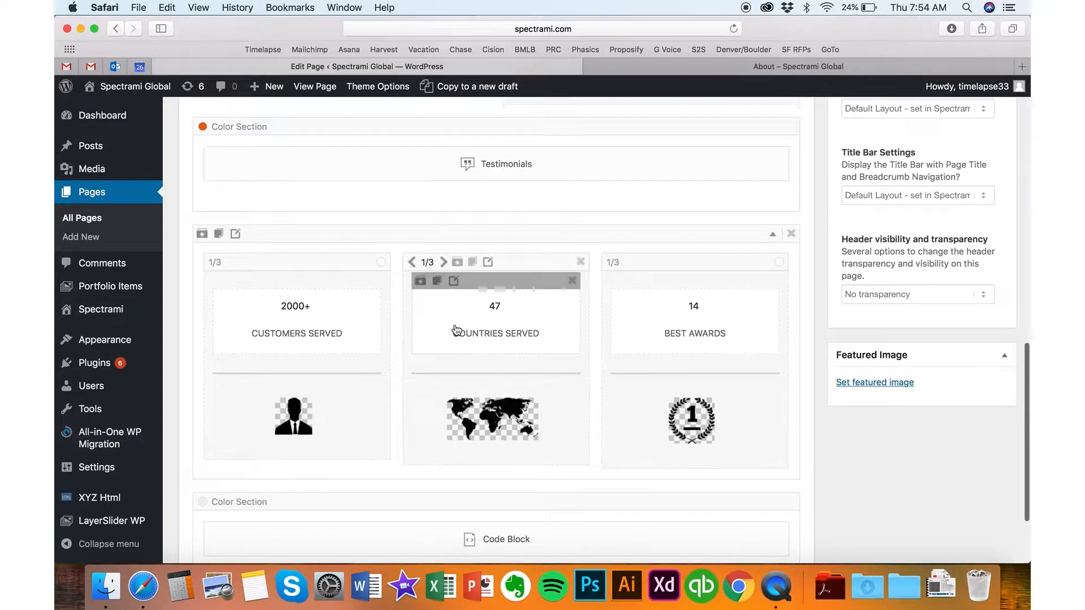
pyautogui.click(325, 320)
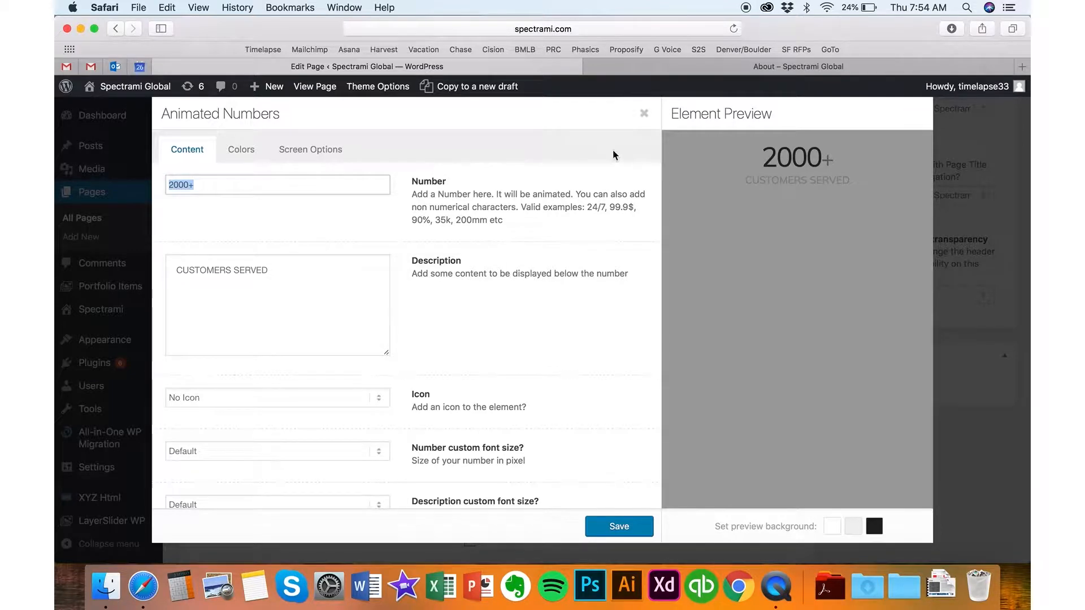
pyautogui.click(644, 116)
# - From the COUNTRIES SERVED map's image chooser, upload Screenshot 2018-11-01 06.19.13 to the media library at Full Size, then close the chooser without inserting it
pyautogui.scroll(-3, 600, 293)
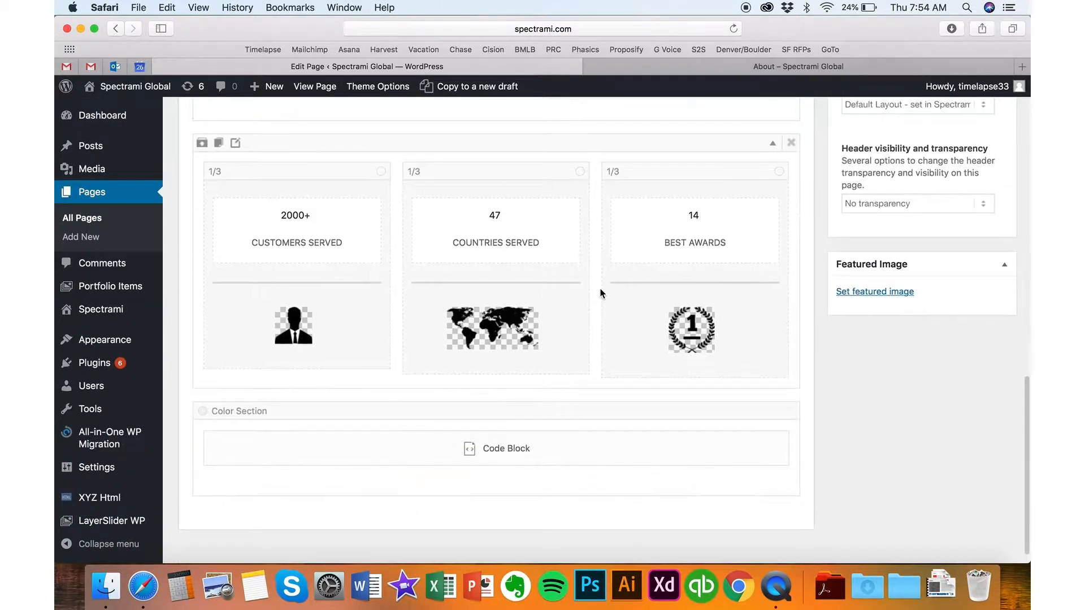
pyautogui.click(480, 327)
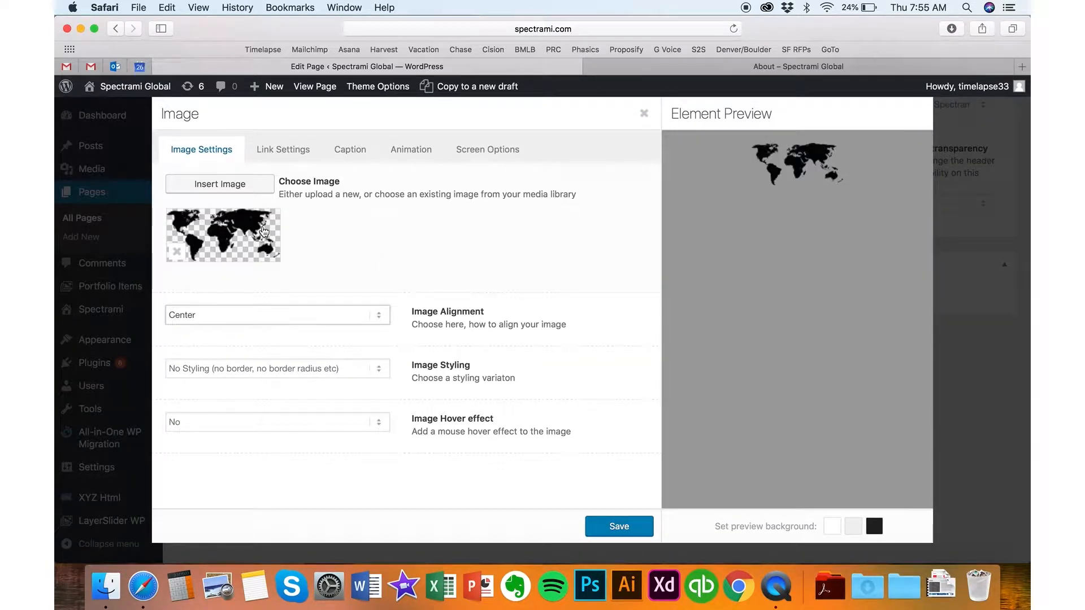
pyautogui.click(226, 182)
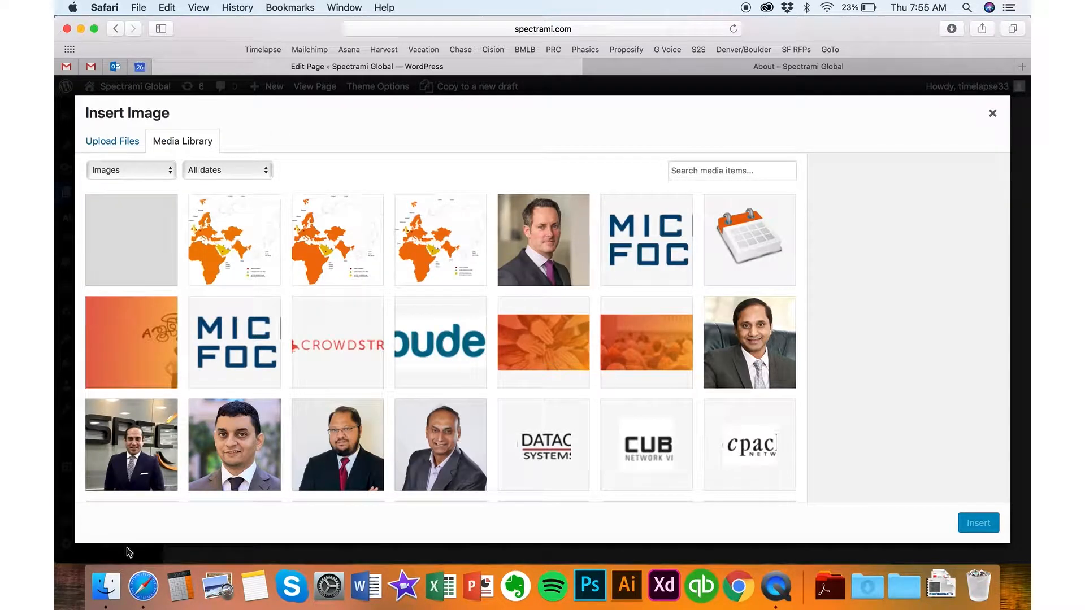
pyautogui.click(911, 588)
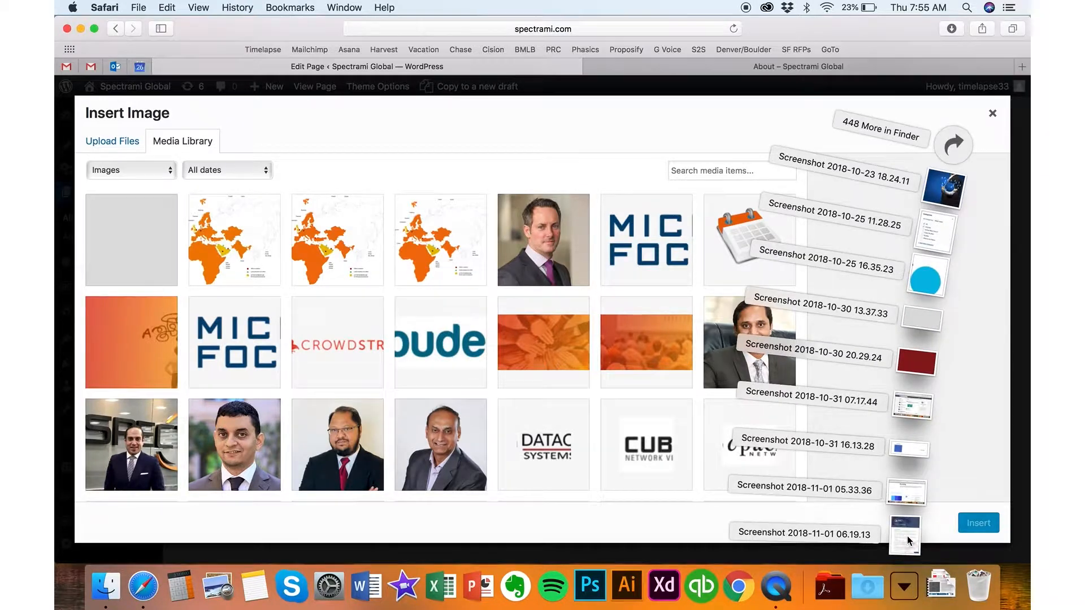
pyautogui.moveTo(909, 541); pyautogui.dragTo(582, 347)
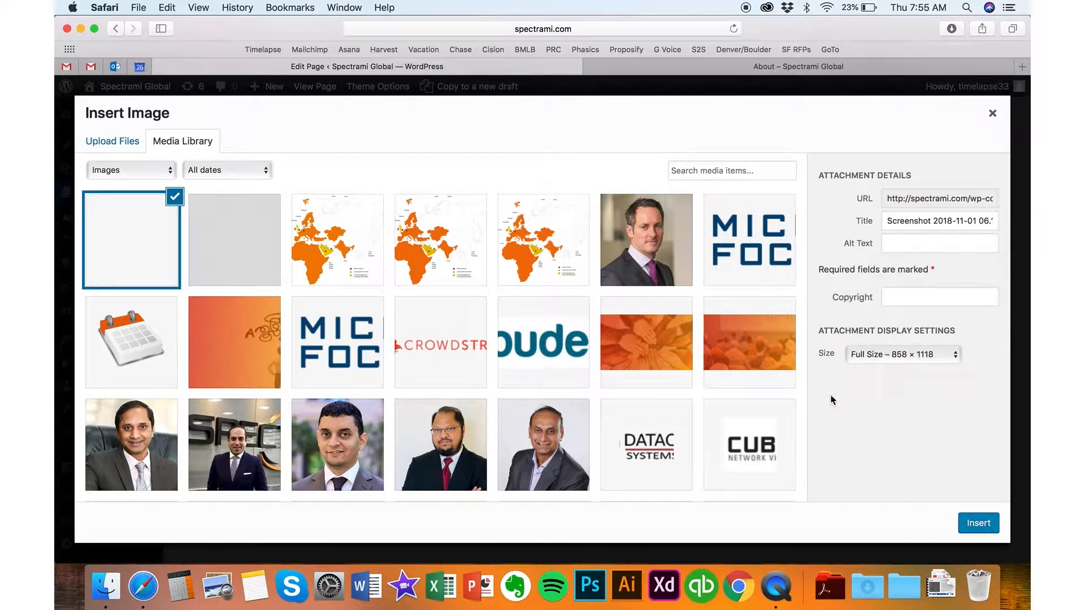
pyautogui.click(903, 355)
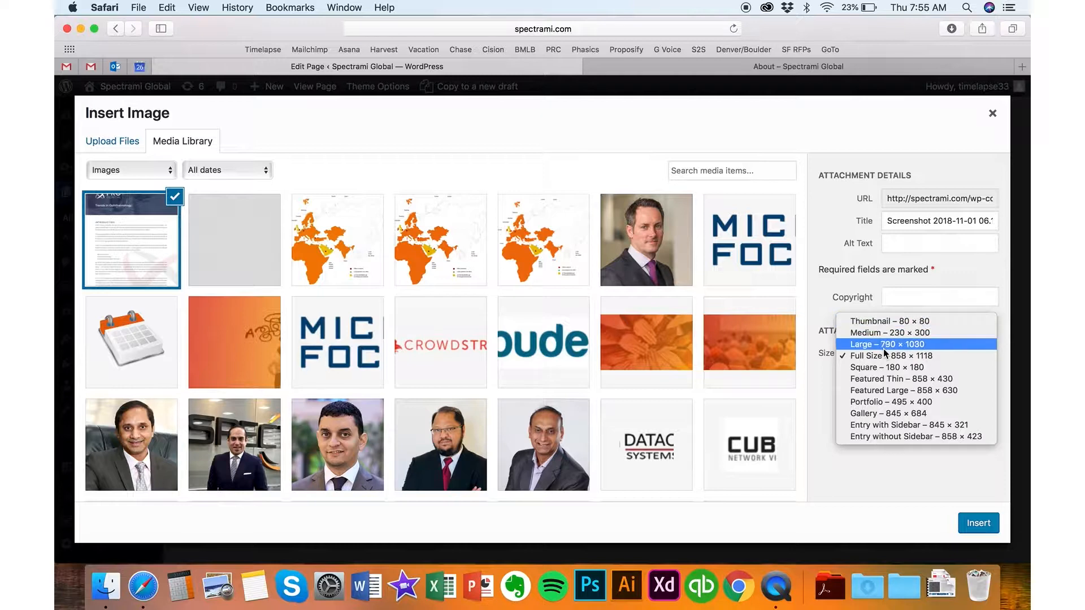
pyautogui.click(883, 355)
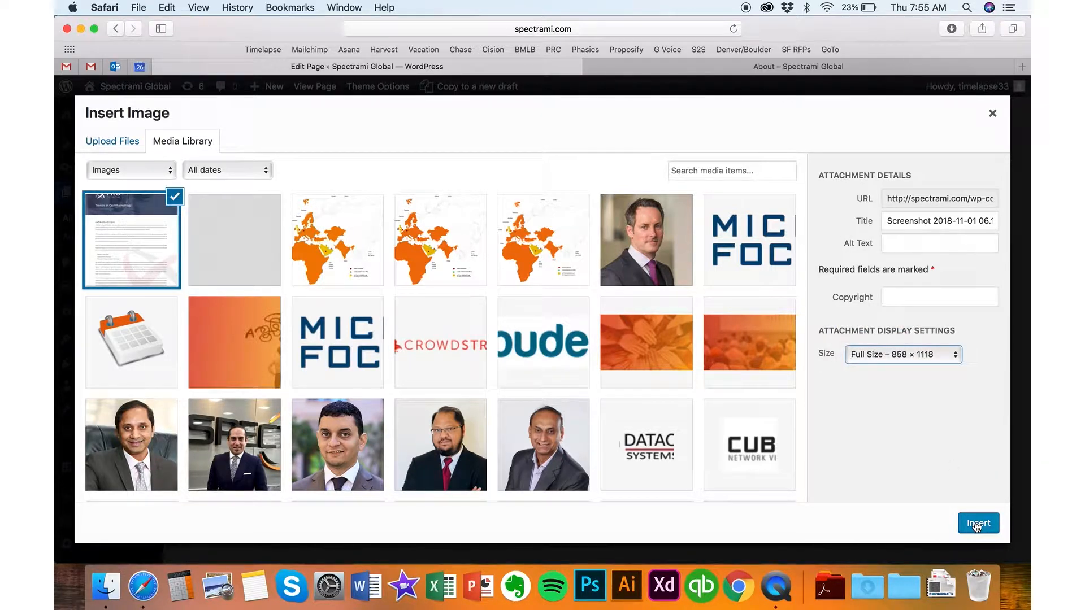
pyautogui.click(992, 114)
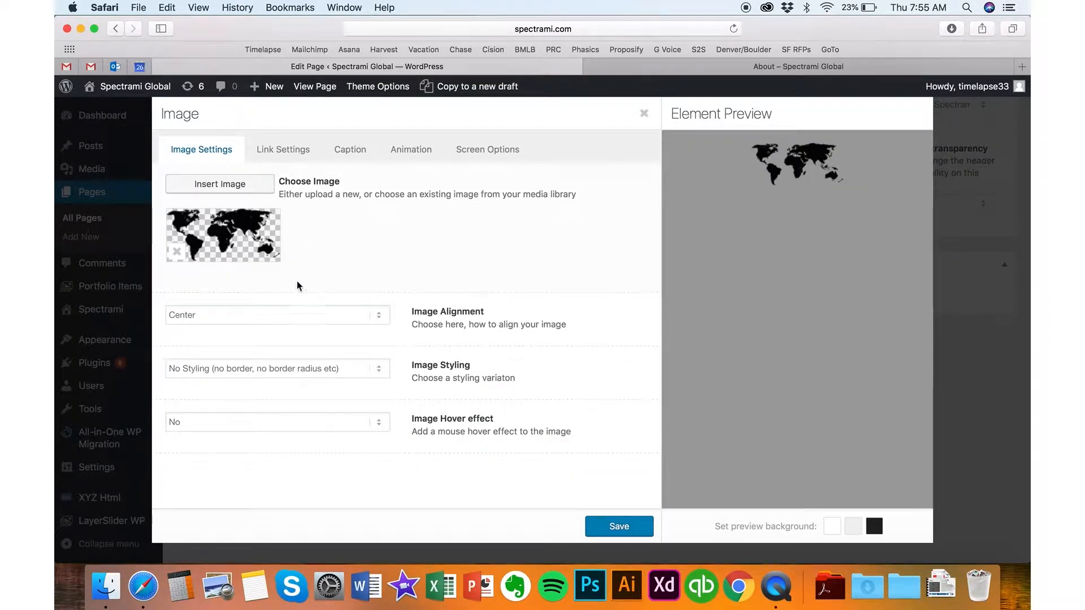
# - Examine the map image's alignment, styling and hover effect choices without changing them
pyautogui.click(303, 314)
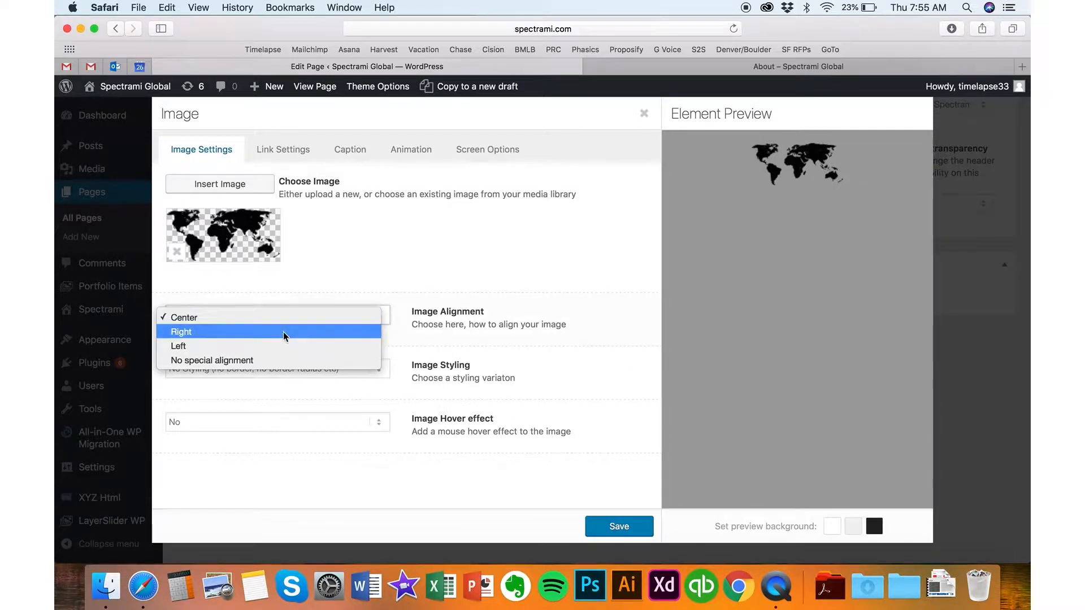
pyautogui.click(315, 281)
pyautogui.click(305, 368)
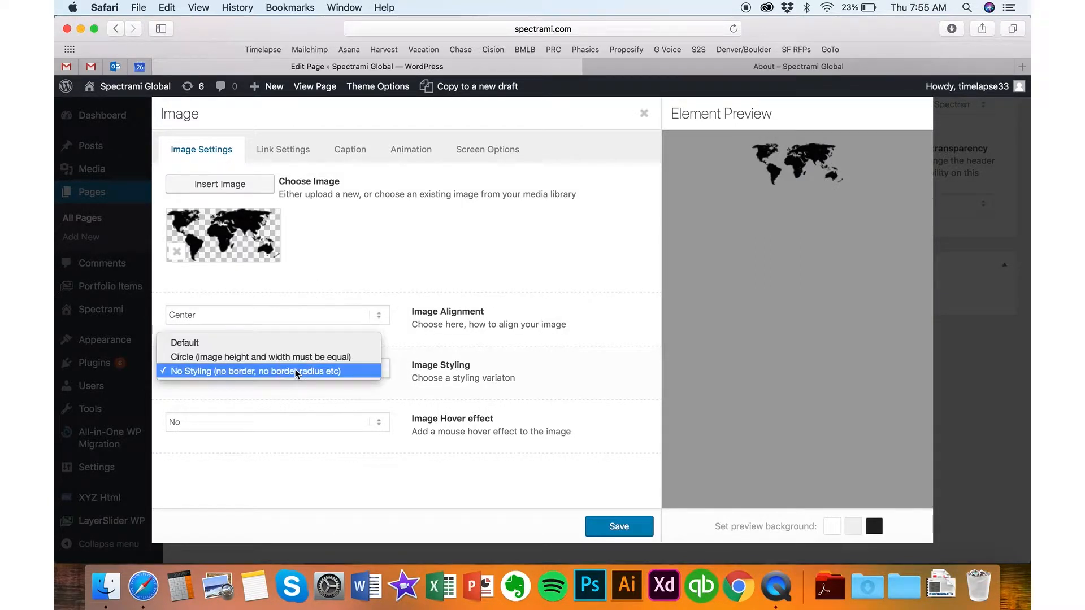
pyautogui.click(389, 384)
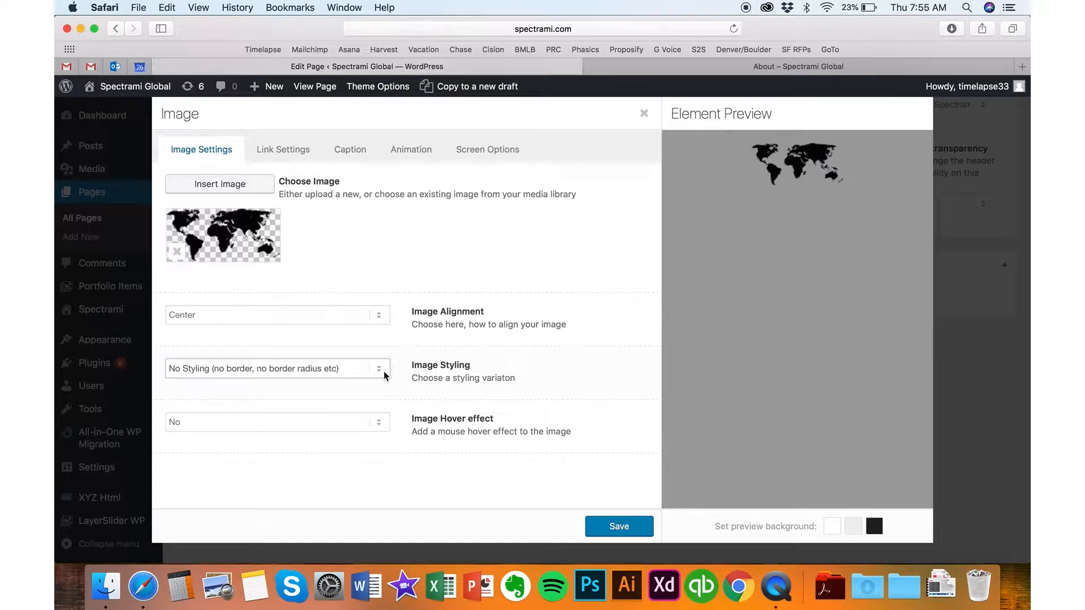
pyautogui.click(360, 425)
pyautogui.click(398, 456)
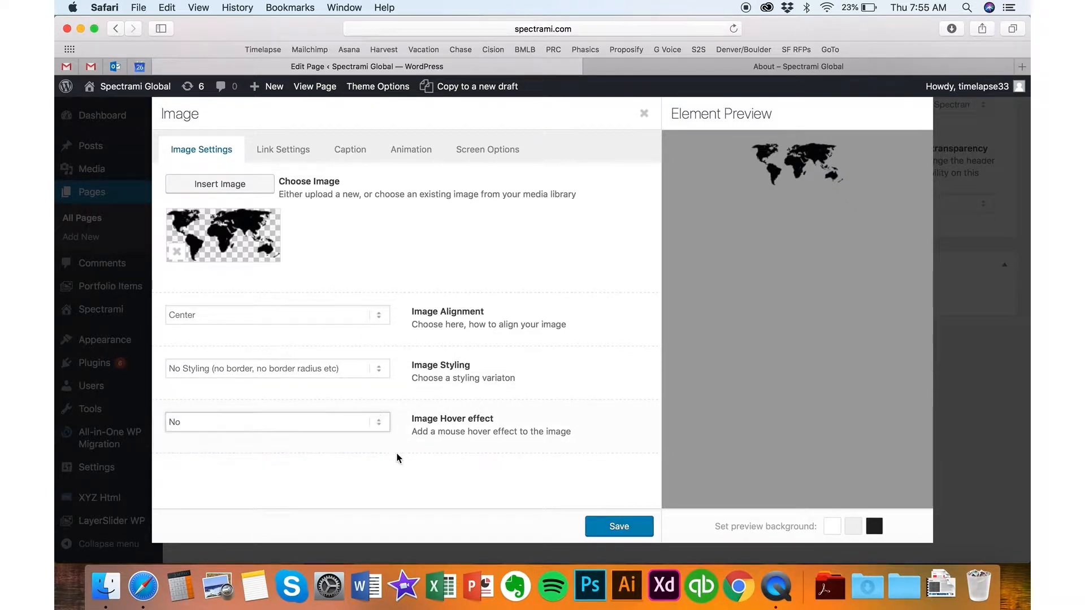
# - Review the map image's link, caption, animation and screen visibility options, then close its settings without saving
pyautogui.click(292, 152)
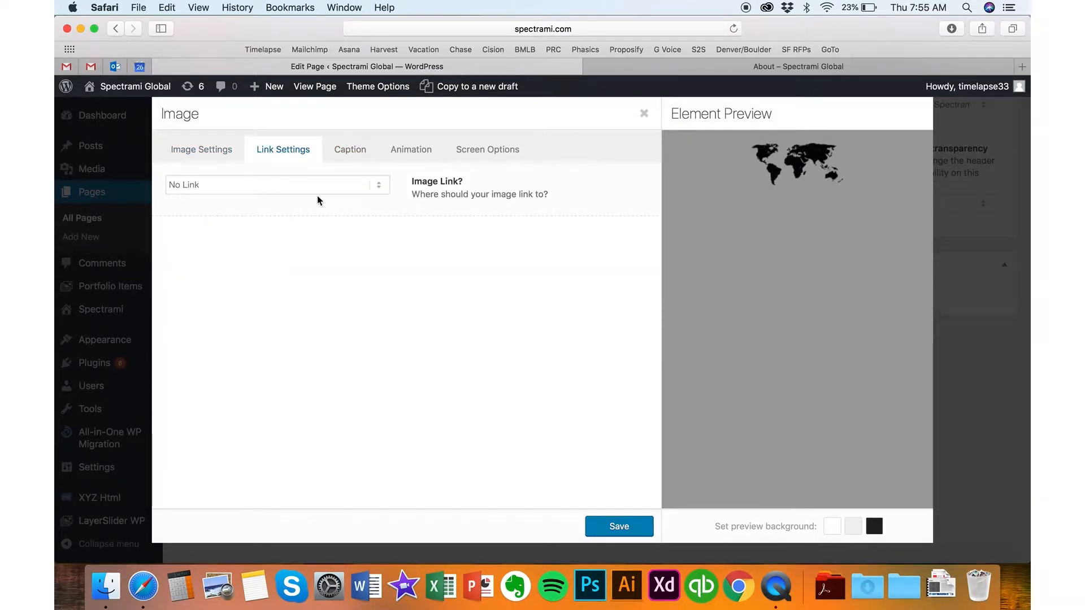
pyautogui.click(351, 153)
pyautogui.click(417, 150)
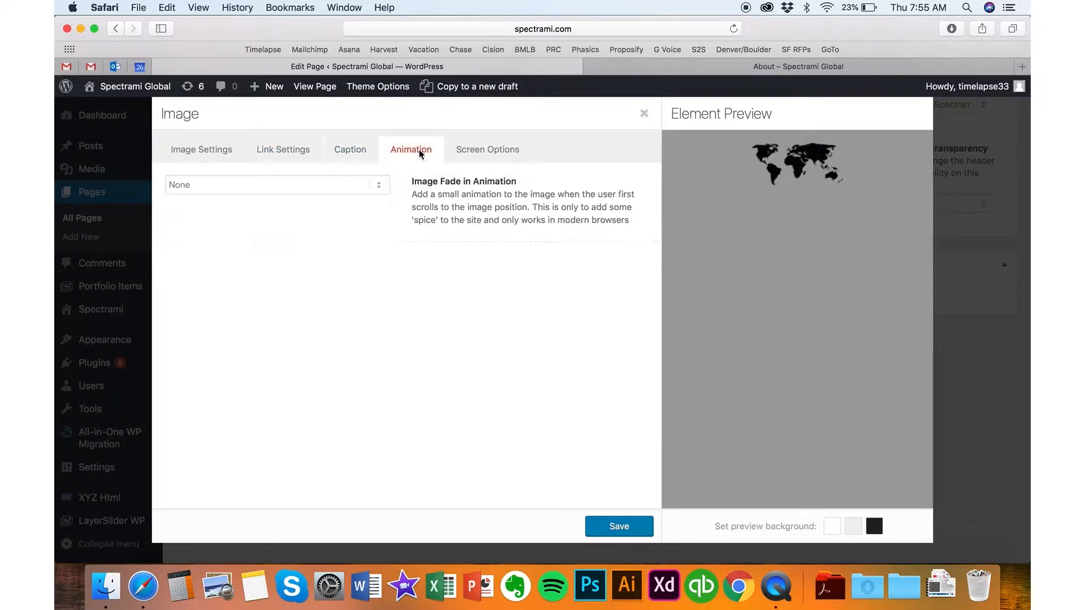
pyautogui.click(473, 159)
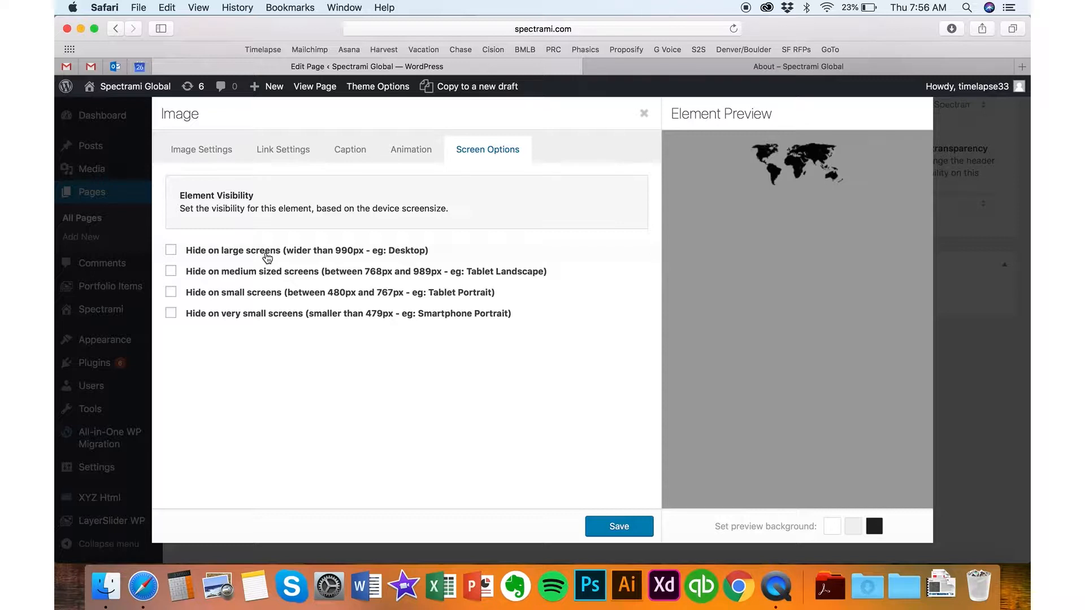
pyautogui.click(205, 155)
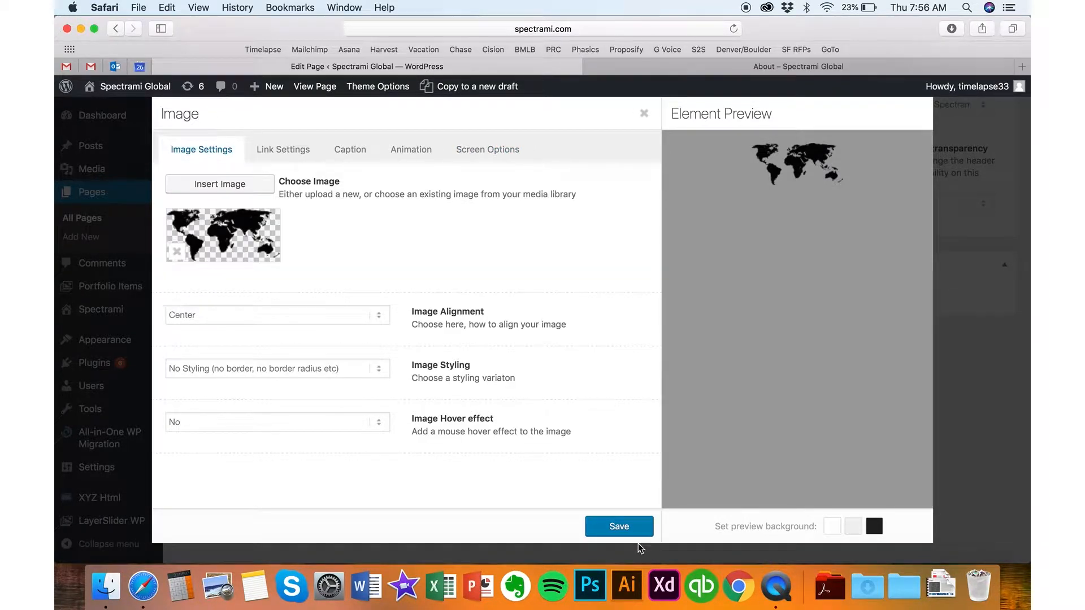
pyautogui.click(644, 114)
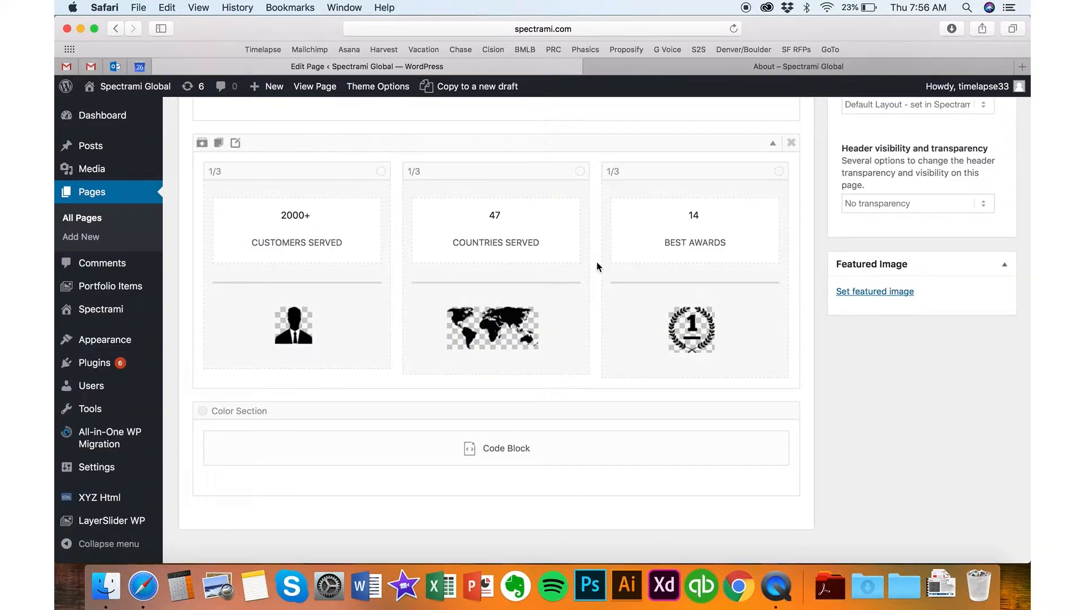
# - Look over the page editor's publishing options and browse the Content Elements offered by the Avia Layout Builder
pyautogui.scroll(15, 595, 262)
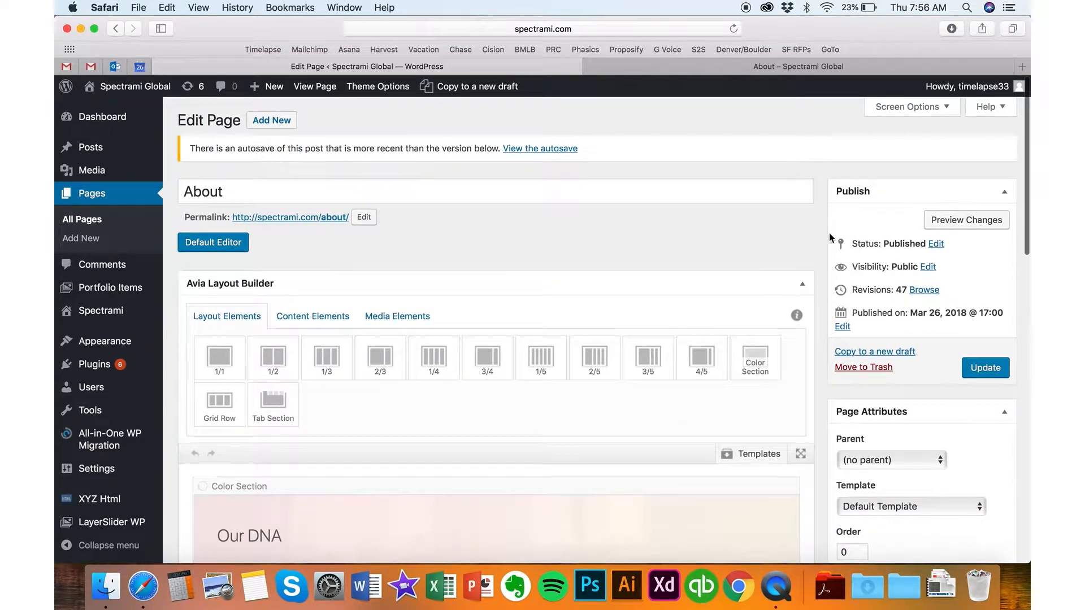
pyautogui.scroll(-3, 817, 251)
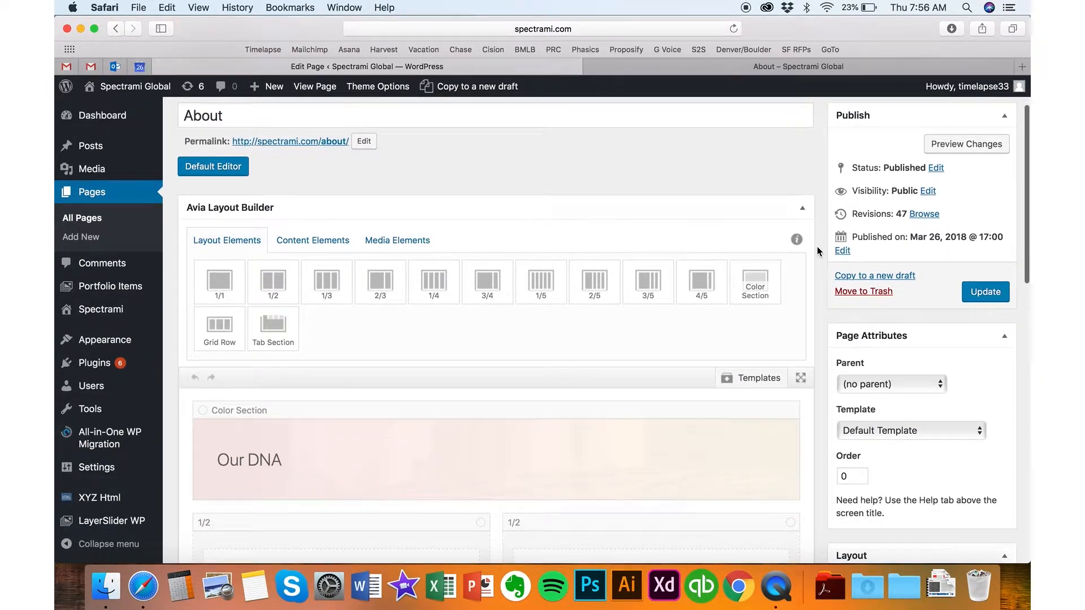
pyautogui.scroll(3, 819, 251)
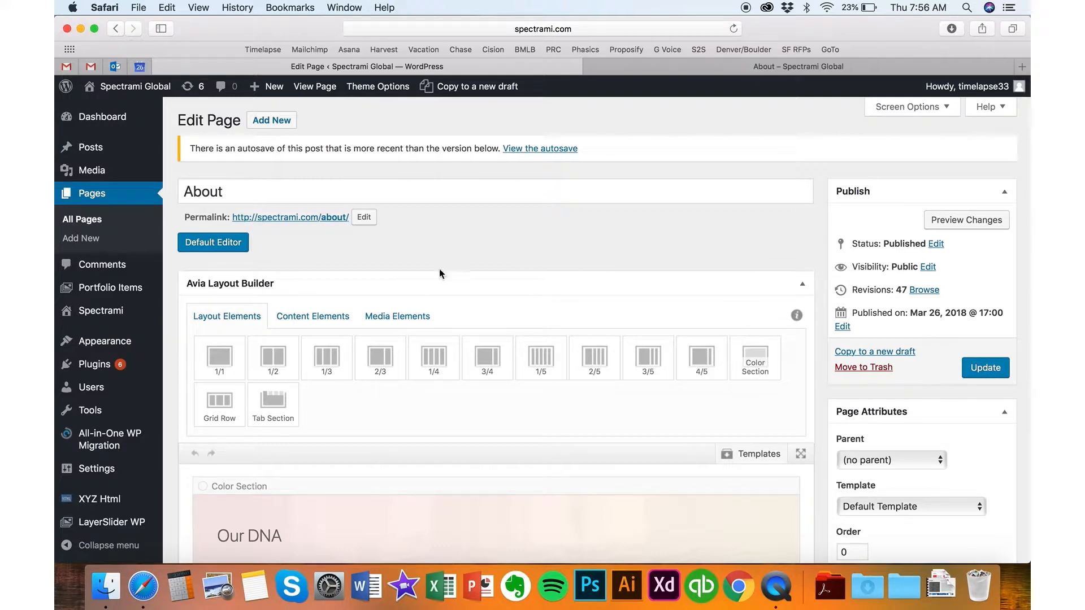
pyautogui.scroll(-2, 441, 273)
pyautogui.scroll(2, 301, 223)
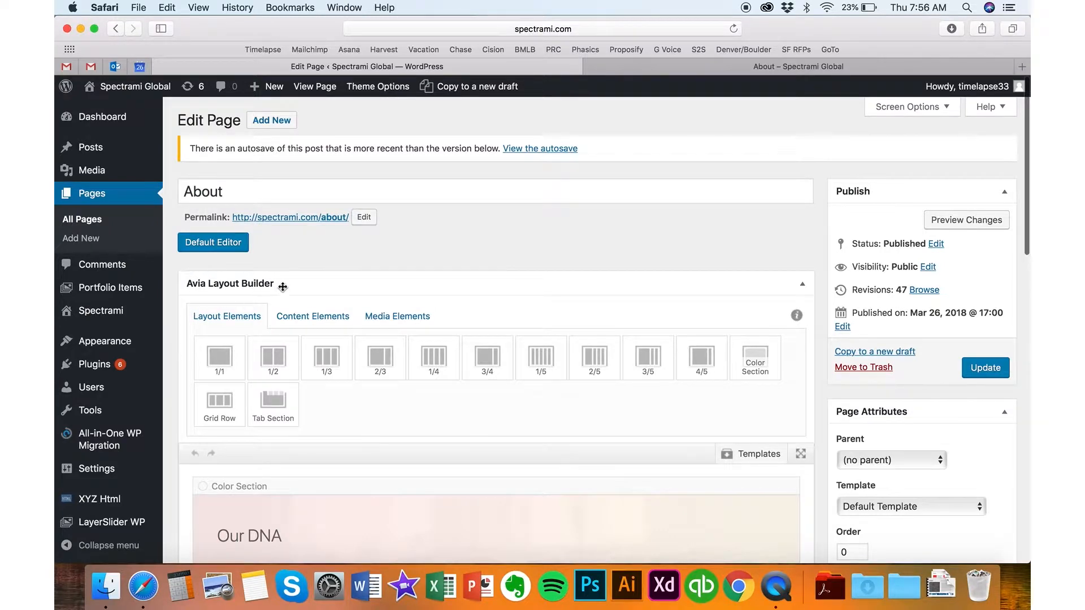
pyautogui.click(305, 321)
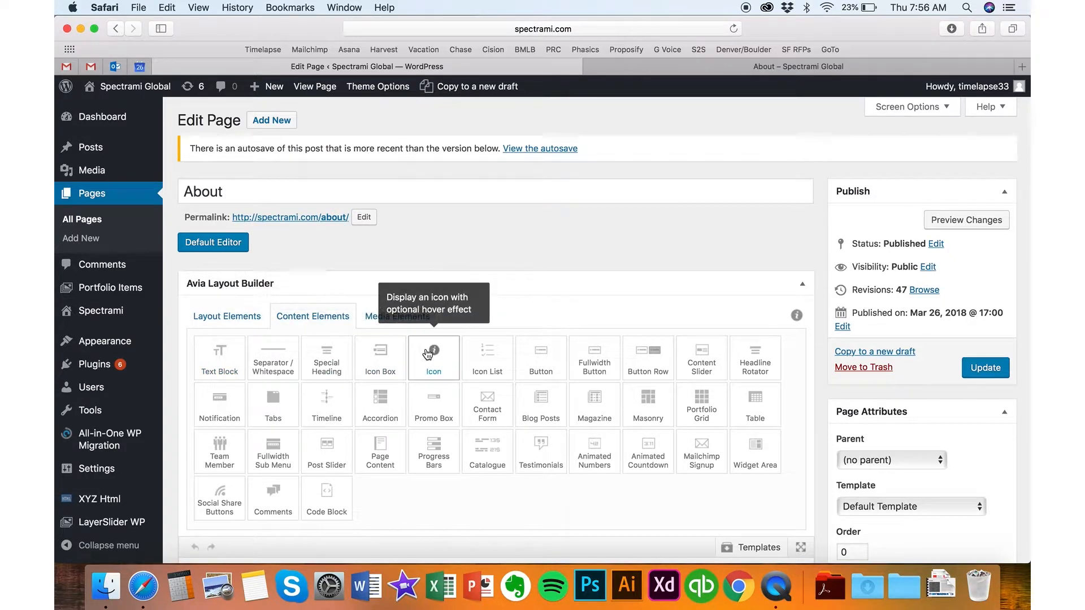
pyautogui.scroll(-7, 618, 496)
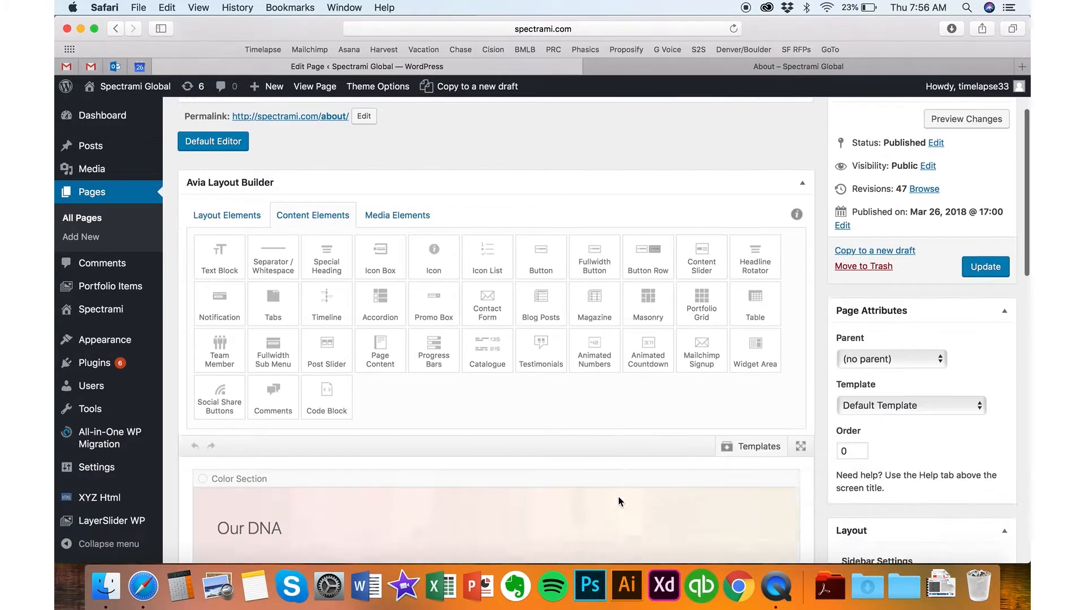
pyautogui.scroll(3, 499, 373)
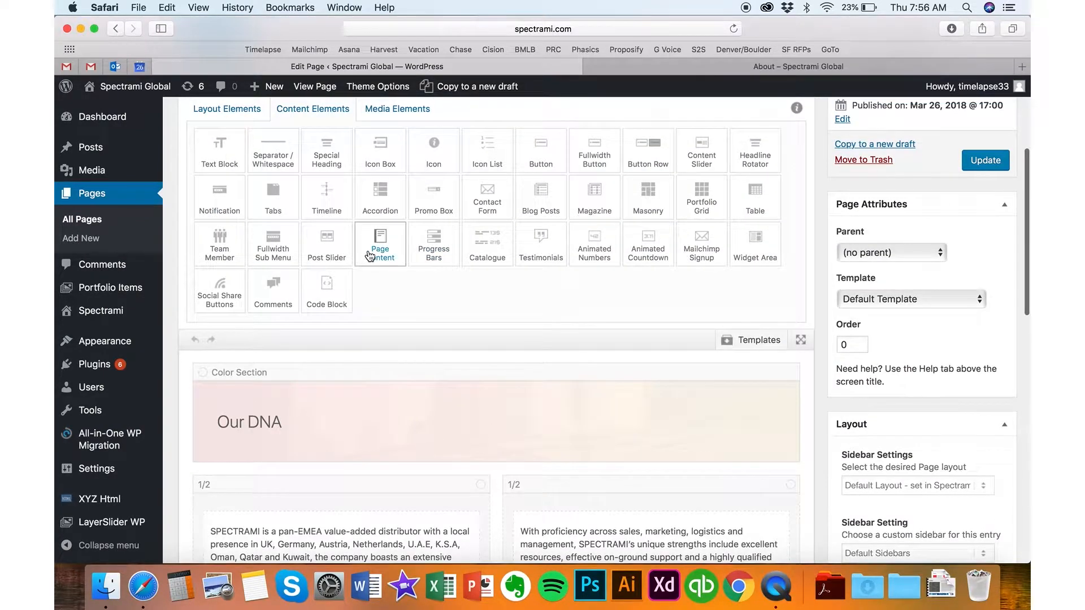
pyautogui.scroll(-4, 425, 306)
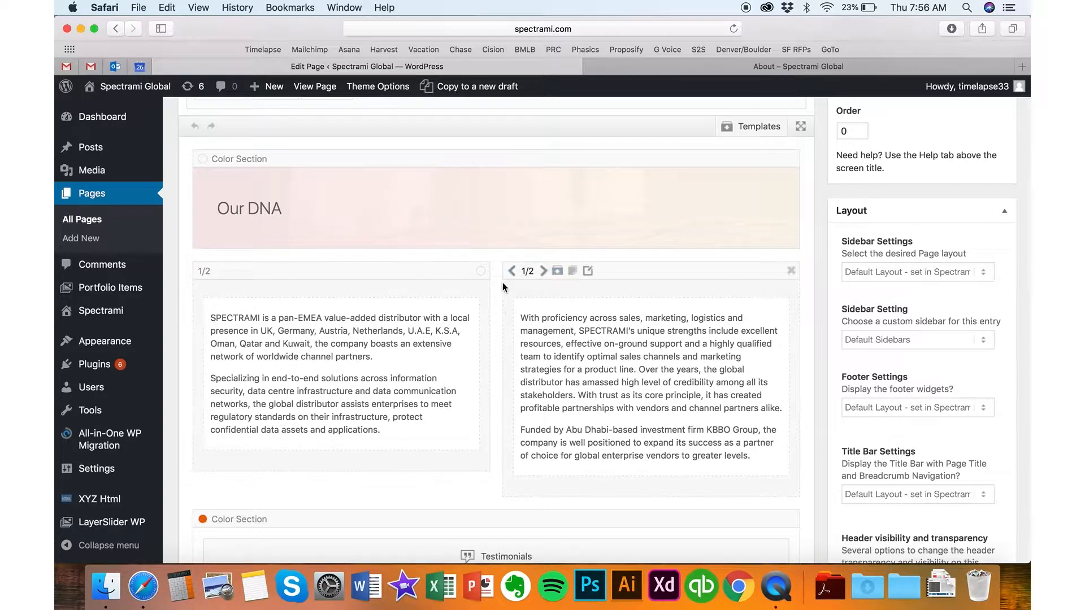
# - Reduce the CUSTOMERS SERVED, COUNTRIES SERVED and BEST AWARDS columns from one-third width to 1/4 each
pyautogui.scroll(-8, 490, 294)
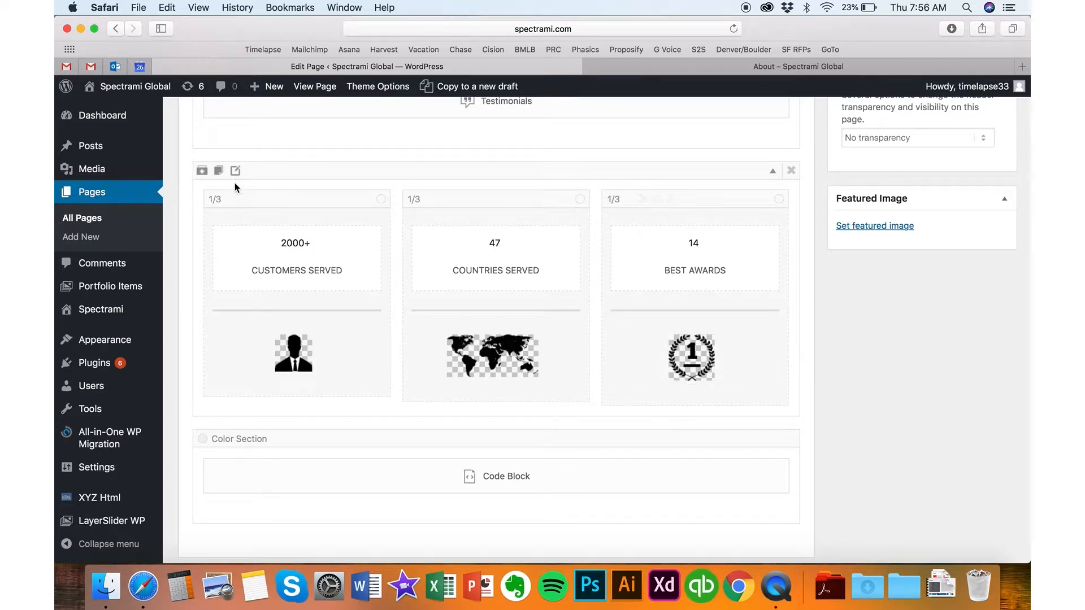
pyautogui.click(213, 200)
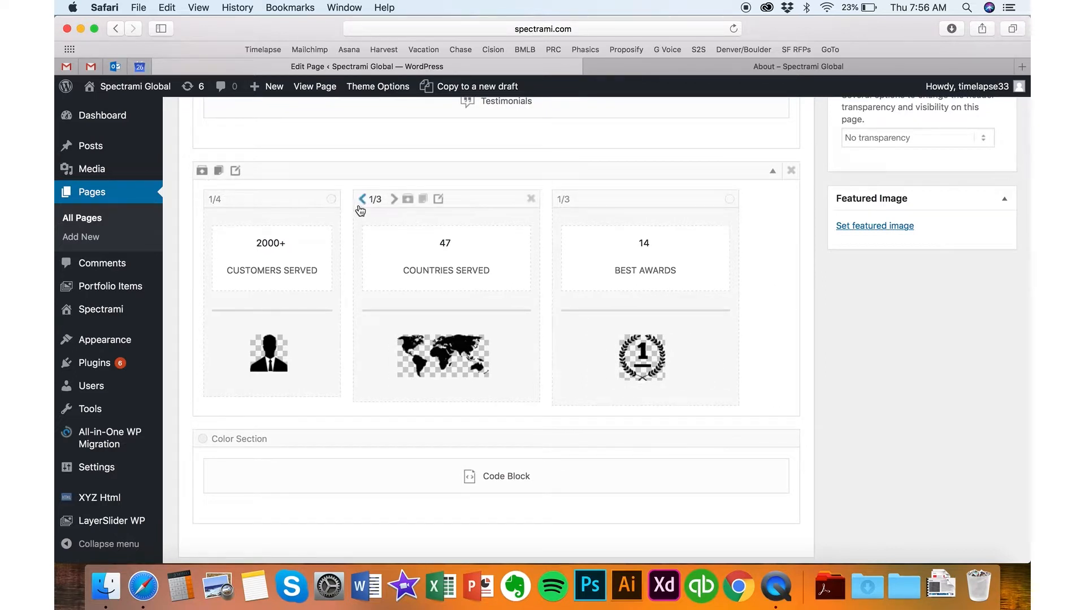
pyautogui.click(361, 201)
pyautogui.click(512, 199)
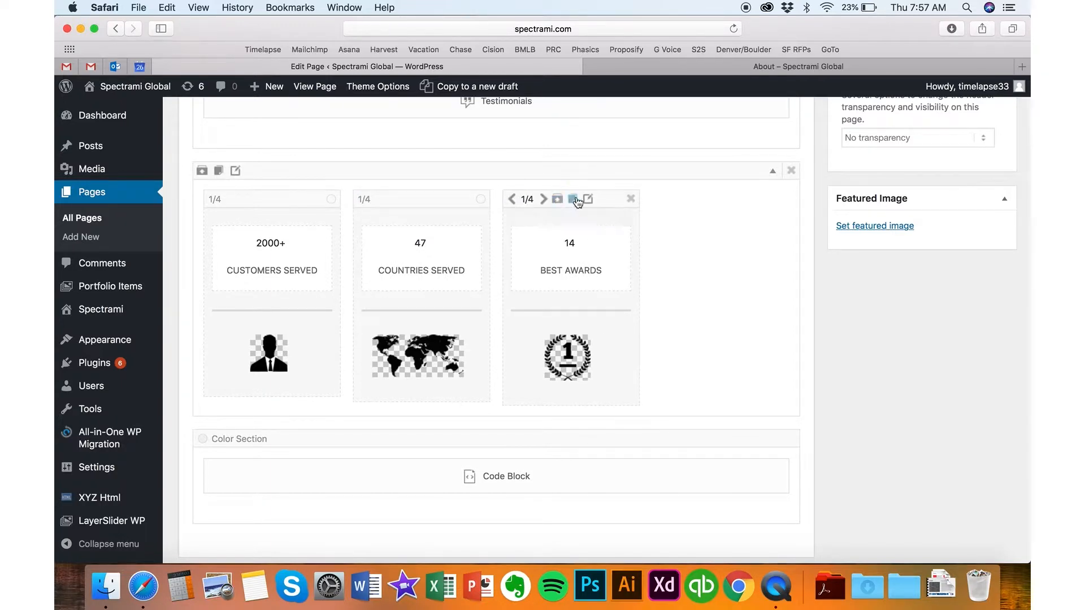
# - Duplicate the BEST AWARDS column, then open the copy's image settings and close them without saving
pyautogui.click(573, 199)
pyautogui.click(733, 332)
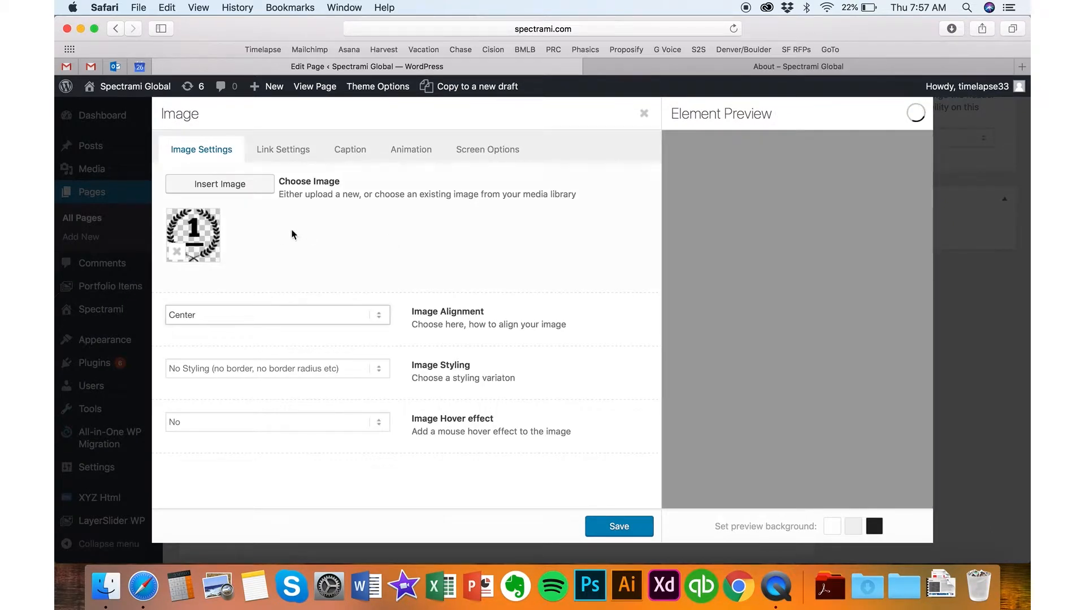
pyautogui.click(644, 113)
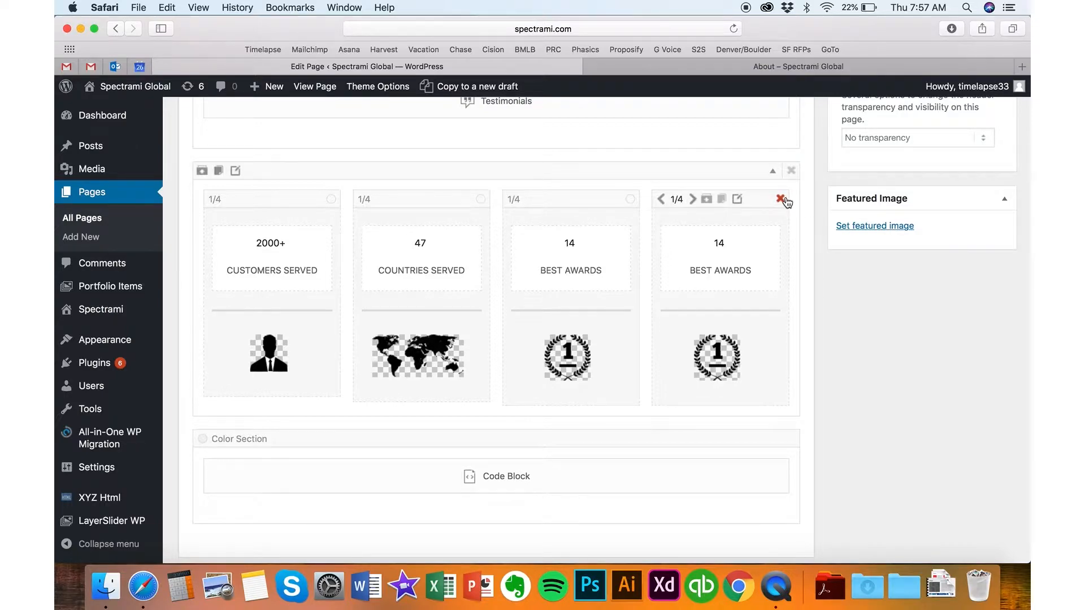
# - Examine the About page's revisions entry among its publishing details
pyautogui.scroll(15, 817, 232)
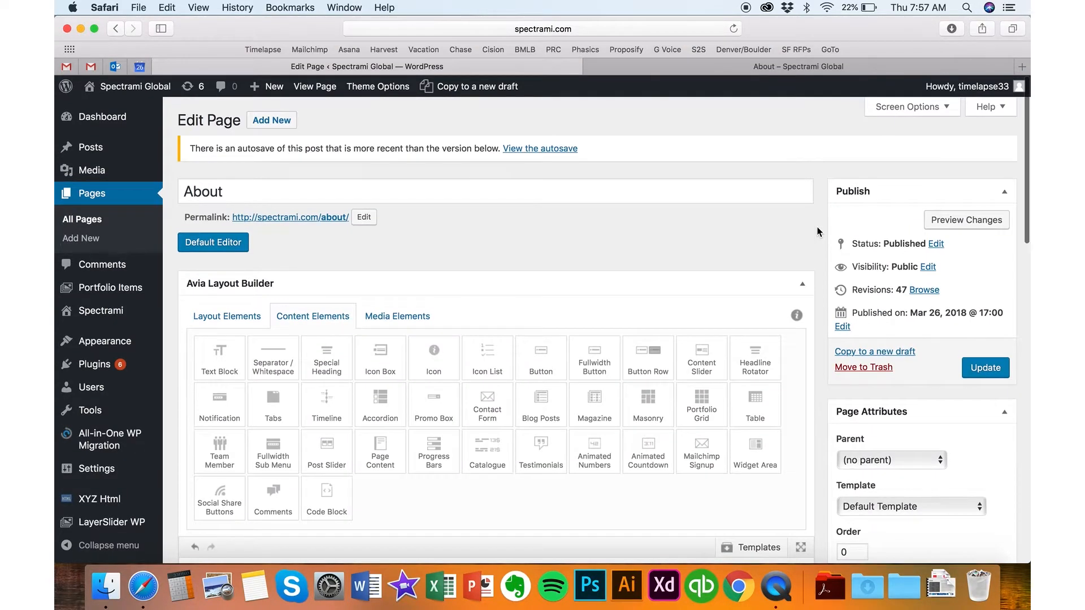
pyautogui.scroll(-2, 818, 232)
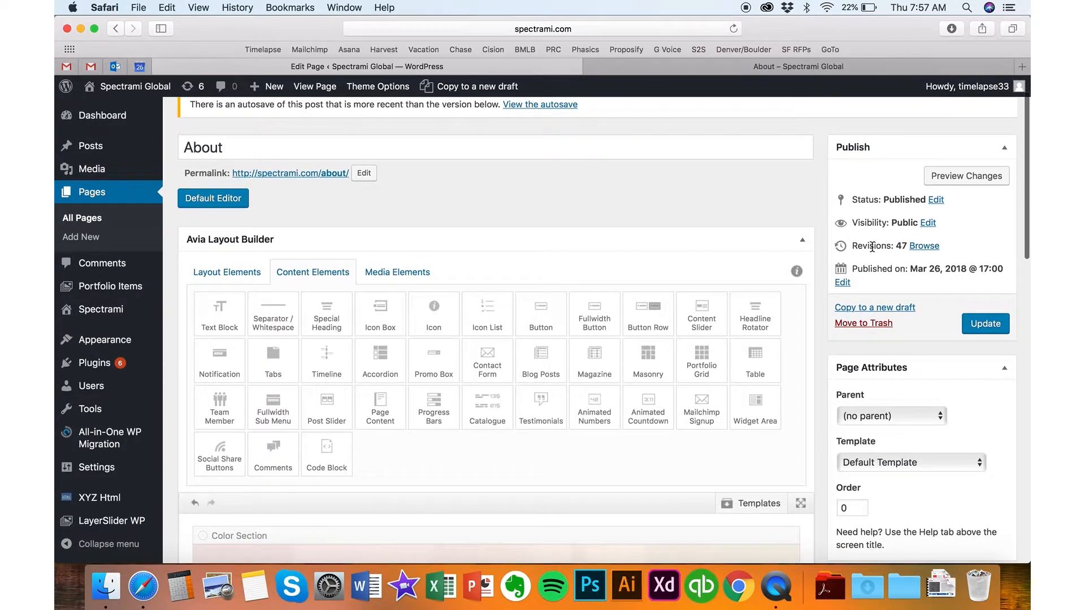
pyautogui.moveTo(842, 247); pyautogui.dragTo(903, 247)
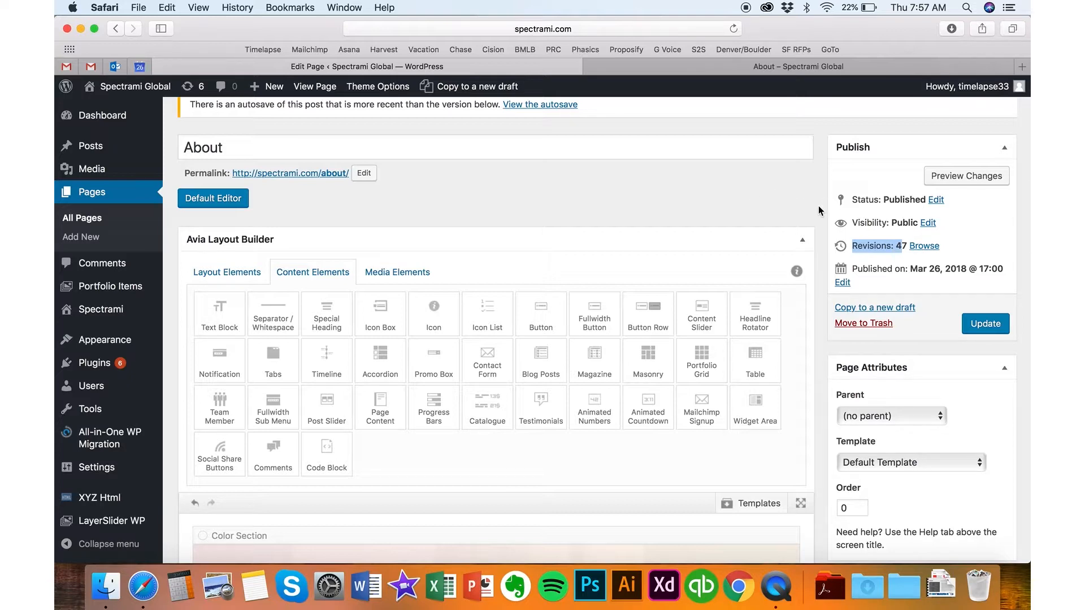
pyautogui.scroll(2, 819, 206)
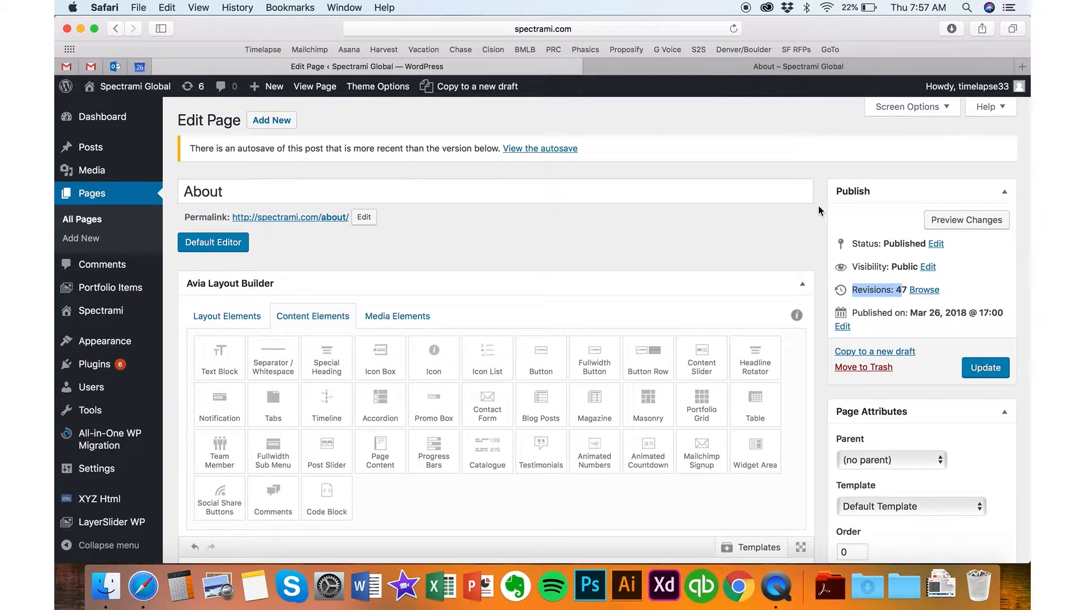
# - Copy the About page to a new draft, leaving the original without saving its layout changes
pyautogui.moveTo(272, 91)
pyautogui.click(417, 109)
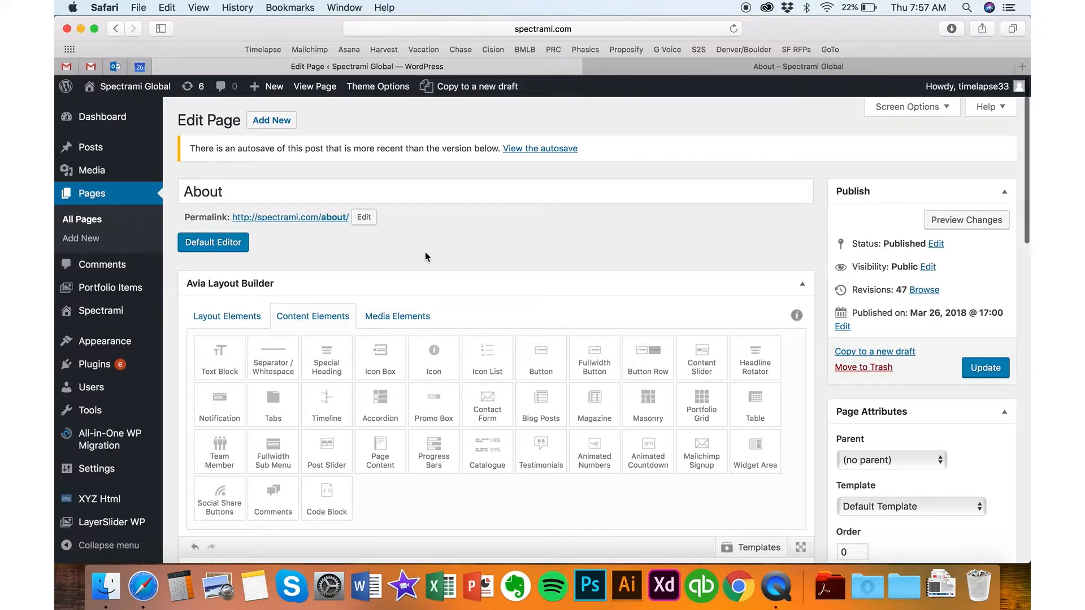
pyautogui.scroll(-6, 425, 257)
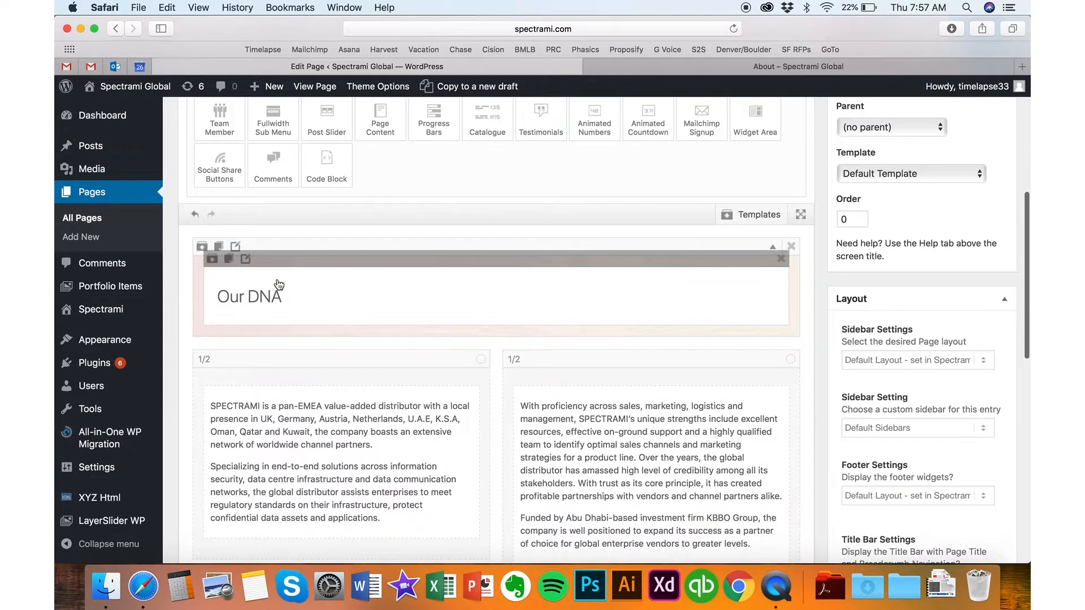
pyautogui.scroll(6, 199, 297)
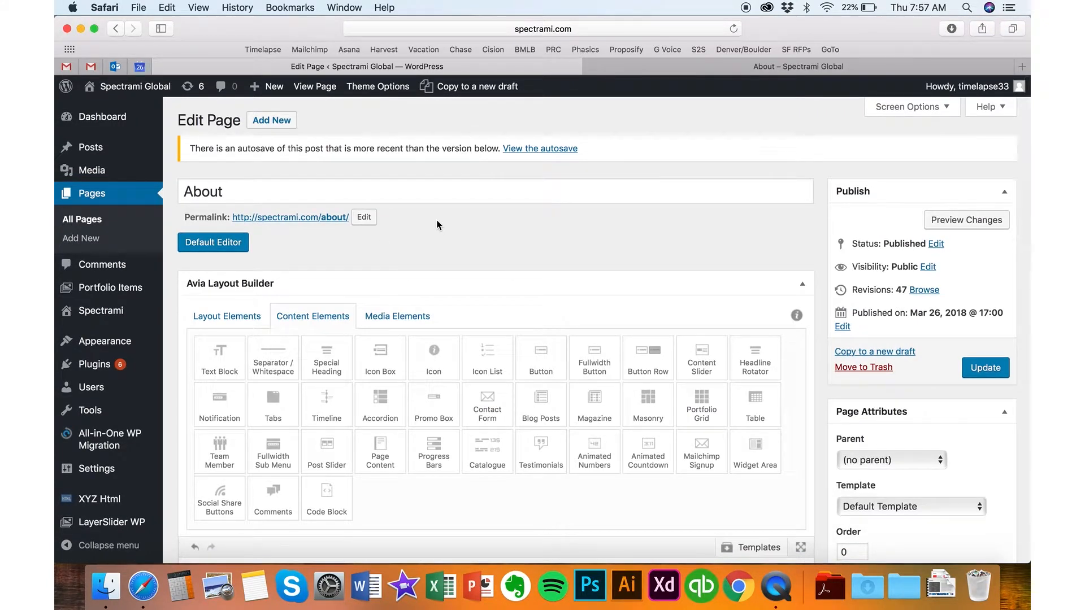
pyautogui.click(455, 86)
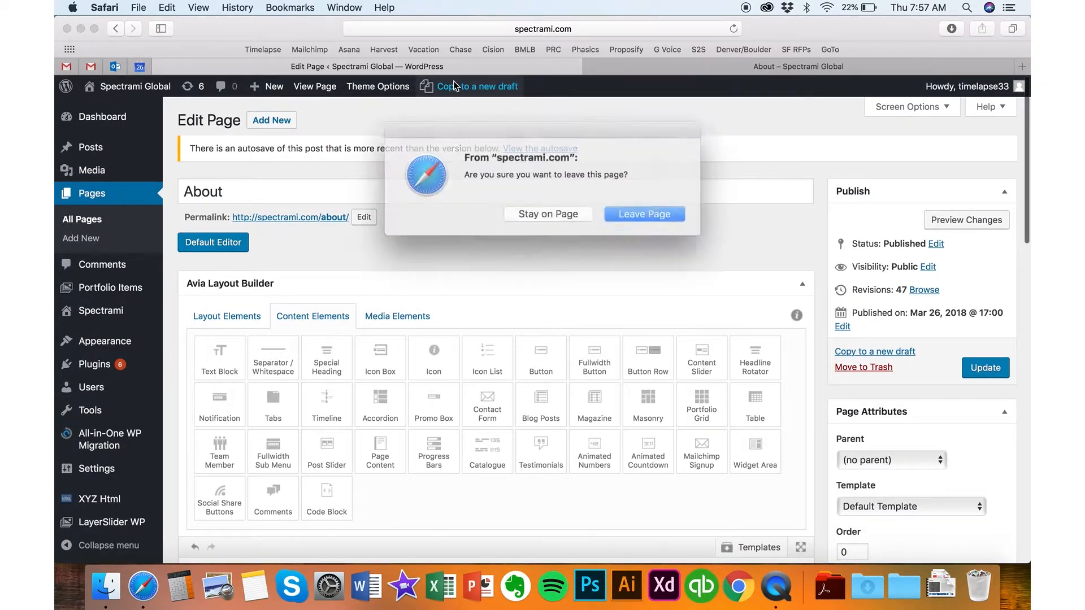
pyautogui.click(622, 211)
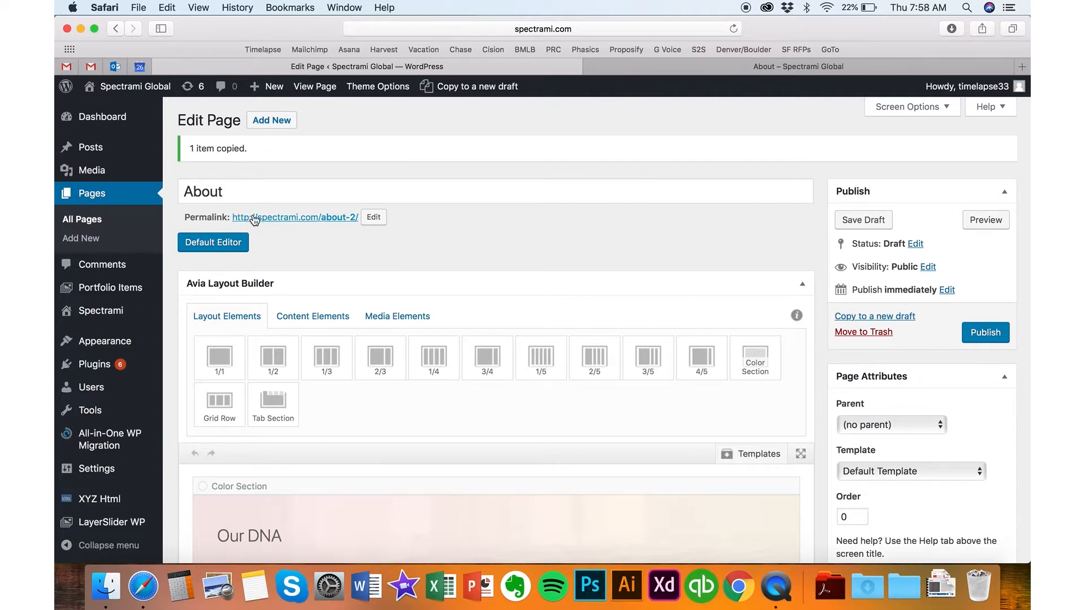
# - Open the draft's permalink slug for editing and look through the copied page layout
pyautogui.click(373, 217)
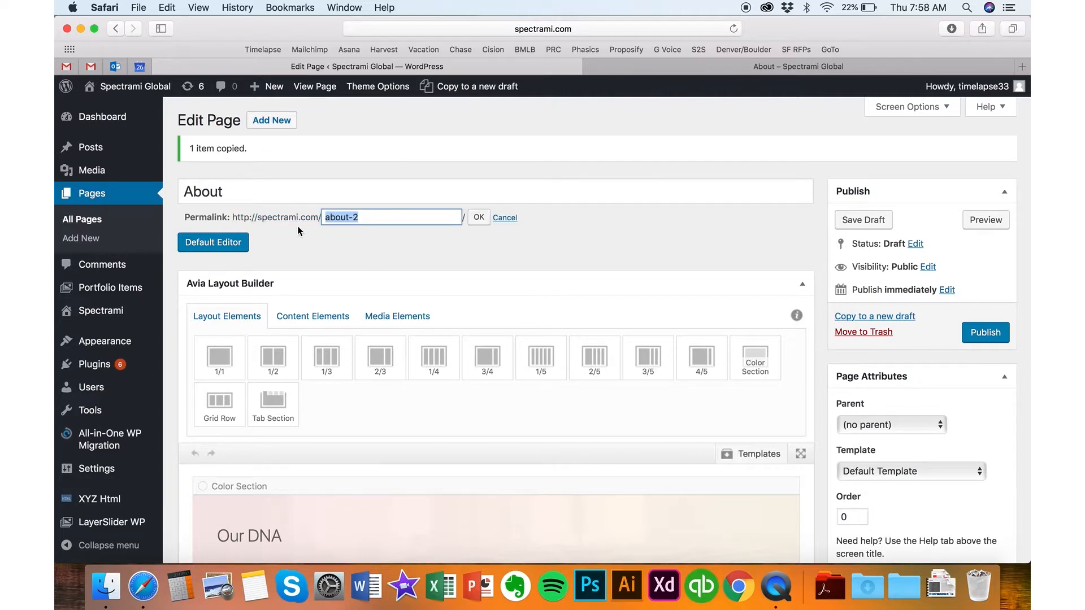
pyautogui.click(479, 219)
pyautogui.scroll(-6, 521, 266)
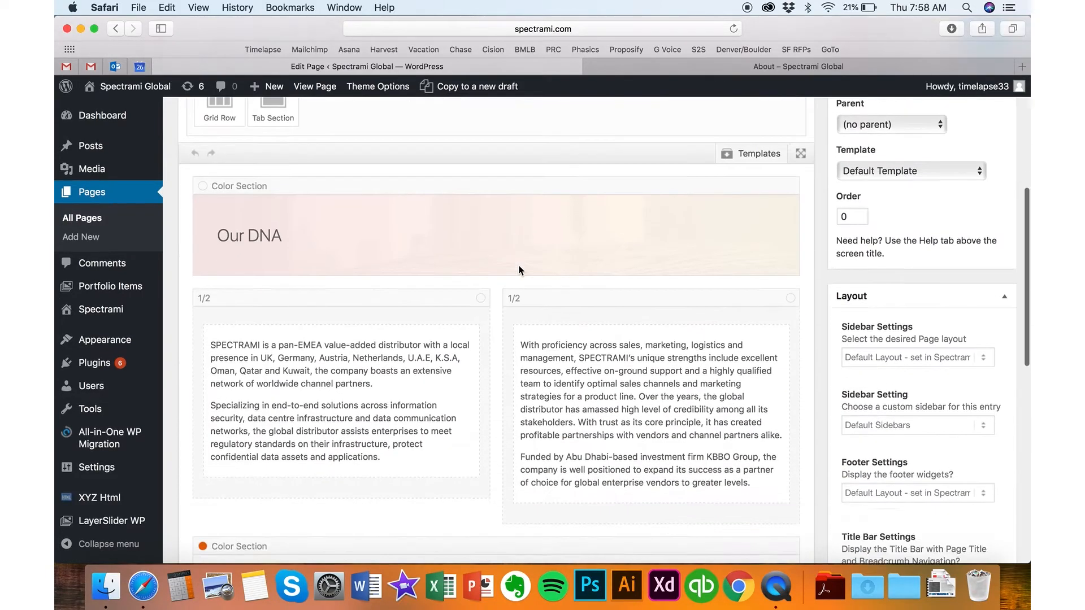
pyautogui.scroll(-6, 492, 316)
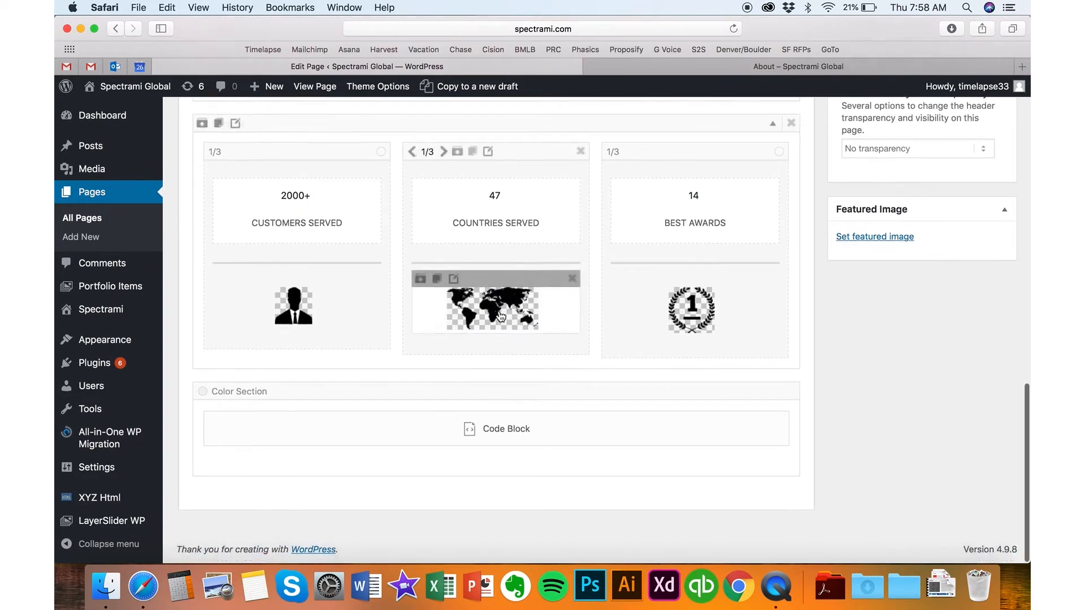
pyautogui.scroll(12, 500, 312)
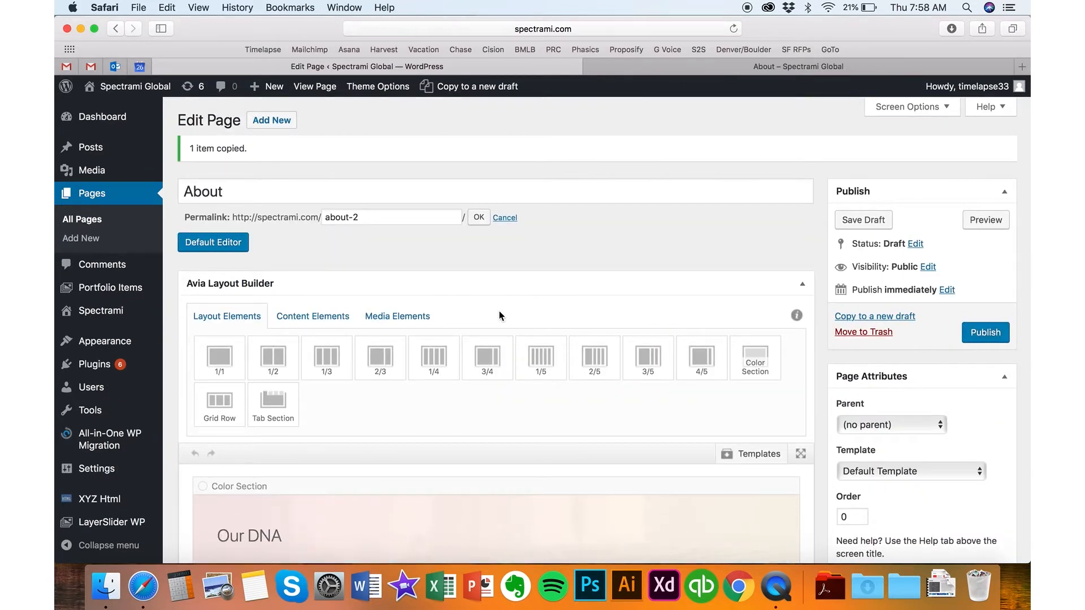
# - Open the site's menu editor with its page search, and compare the Top Links structure with the navigation on the live About page
pyautogui.moveTo(126, 342)
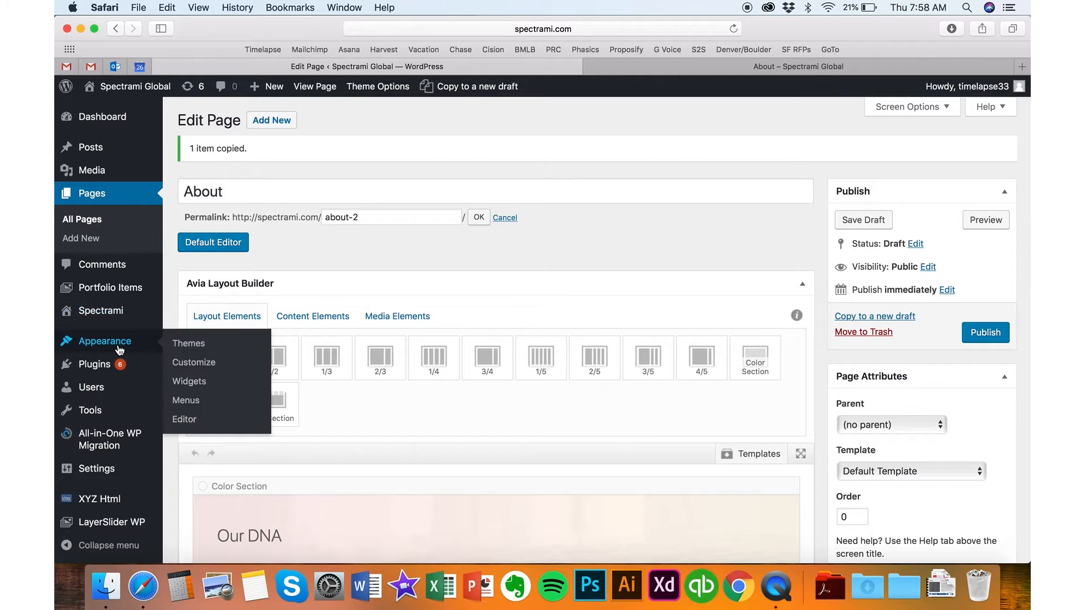
pyautogui.click(187, 401)
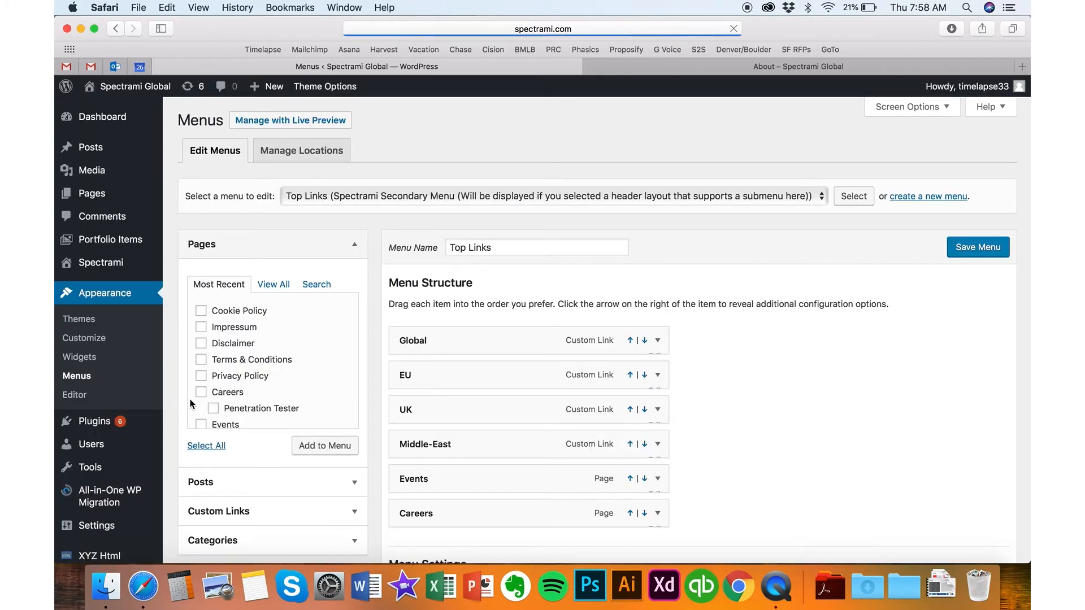
pyautogui.click(325, 285)
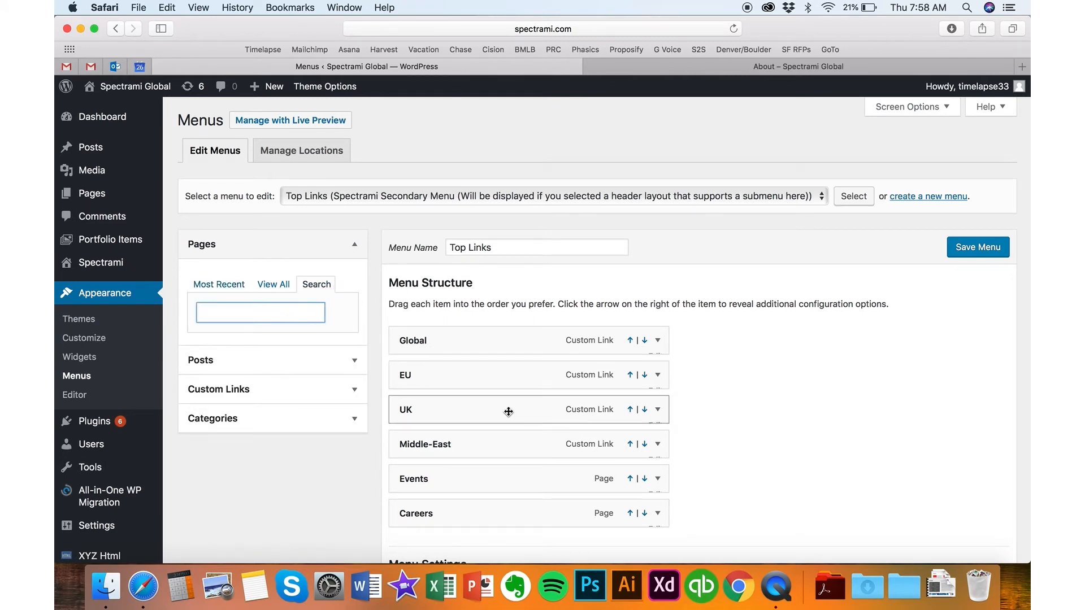
pyautogui.scroll(-2, 727, 427)
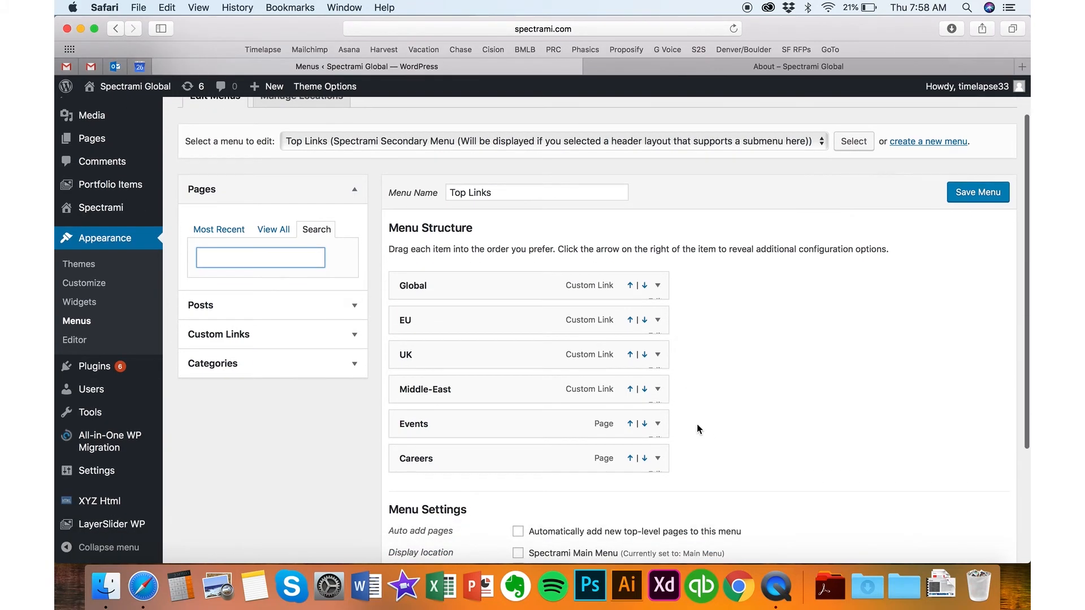
pyautogui.scroll(2, 698, 429)
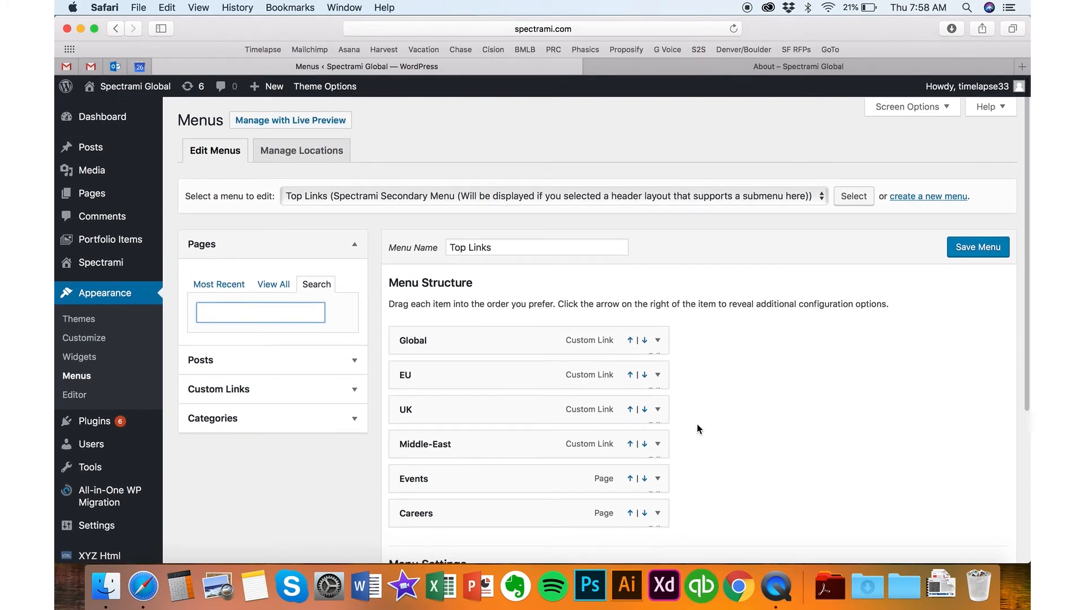
pyautogui.click(738, 68)
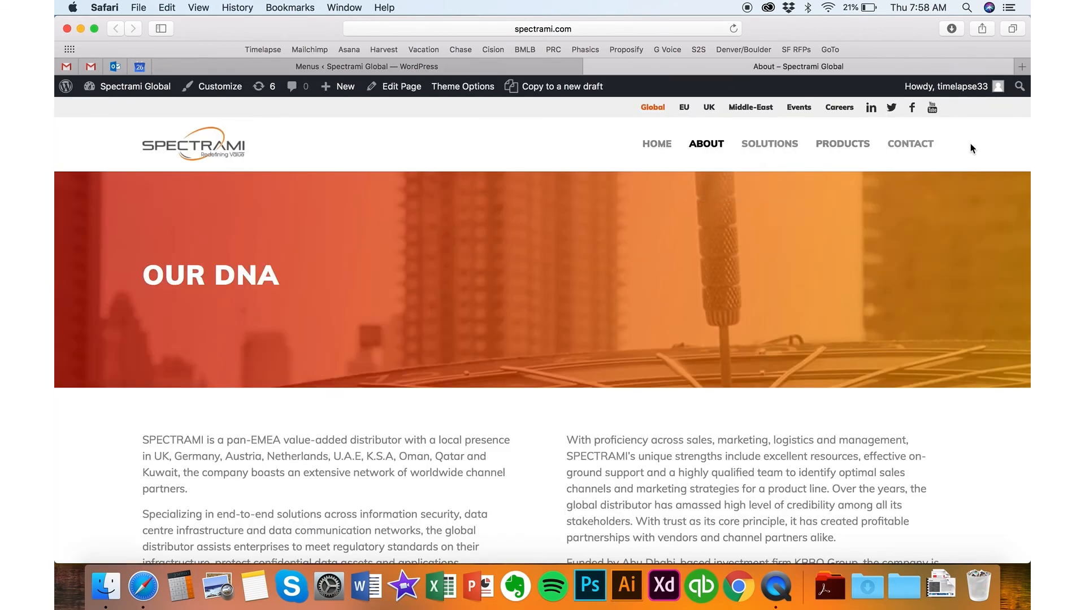